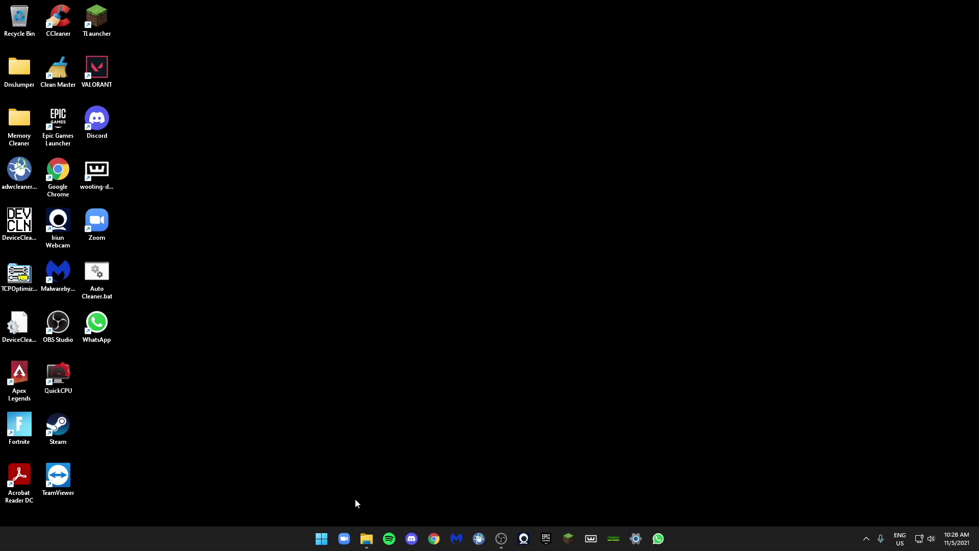
# Open the Start menu from the taskbar to reach its search box and pinned apps
pyautogui.click(321, 539)
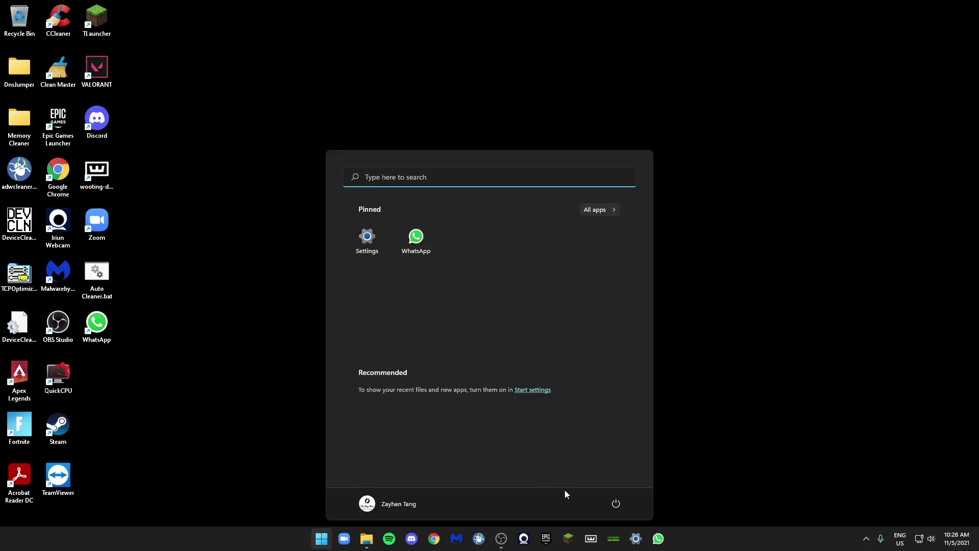
# Launch Settings and open System > Display > Advanced display
pyautogui.click(350, 240)
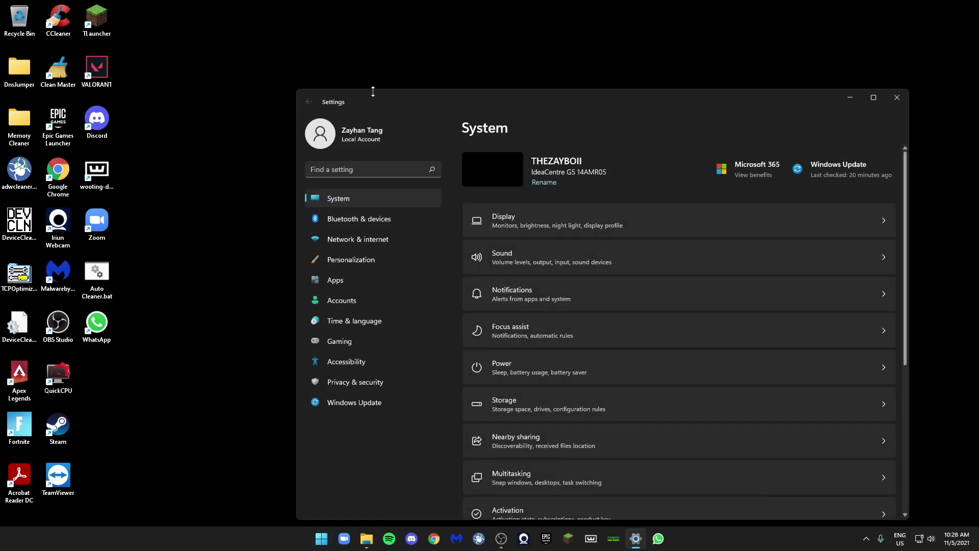
pyautogui.moveTo(400, 95); pyautogui.dragTo(295, 63)
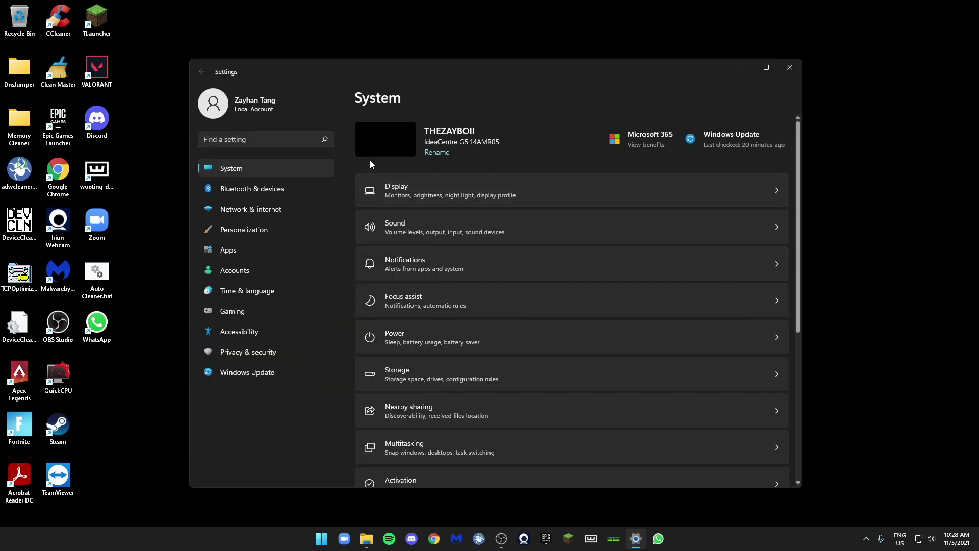
pyautogui.scroll(-5, 399, 410)
pyautogui.scroll(5, 403, 391)
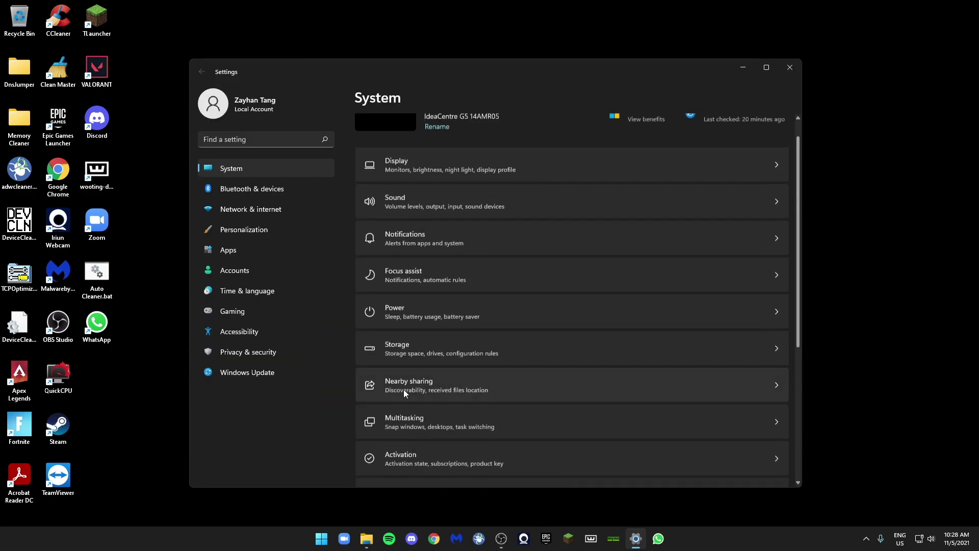
pyautogui.click(492, 190)
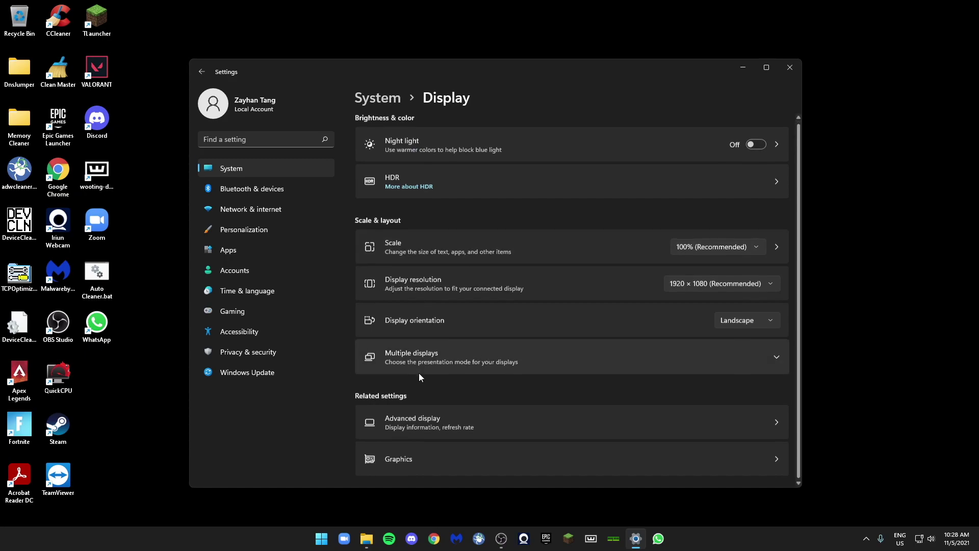
pyautogui.click(436, 427)
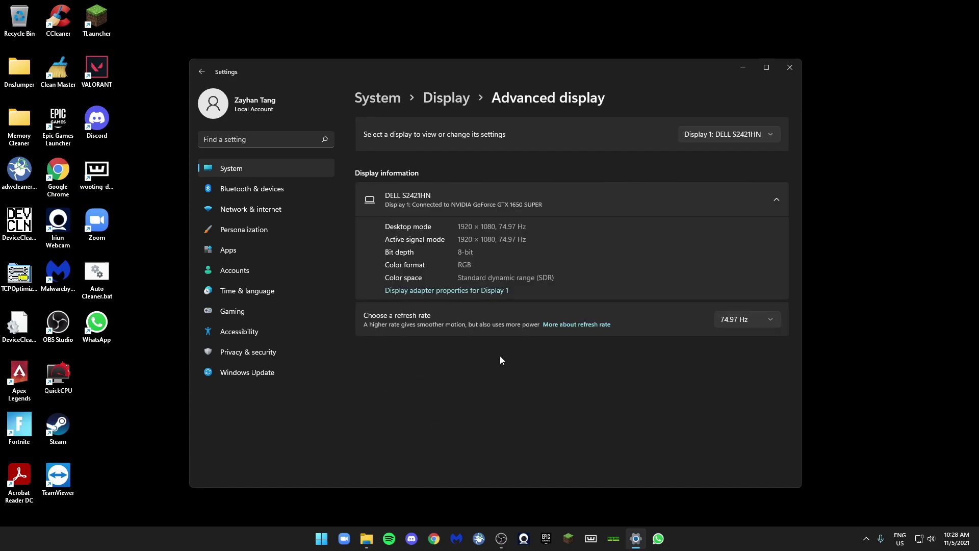
# Try a 60 Hz refresh rate, then keep the refresh rate at 74.97 Hz
pyautogui.click(740, 321)
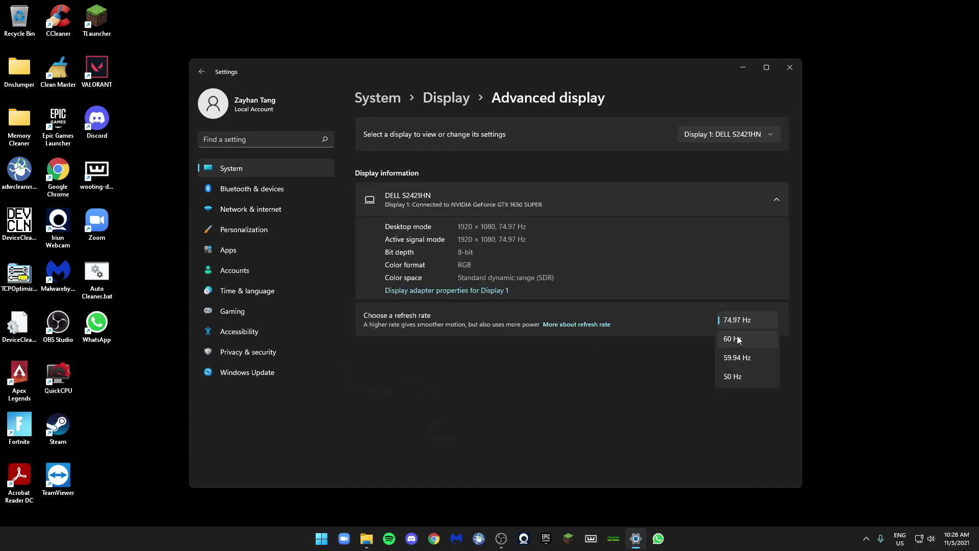
pyautogui.click(749, 320)
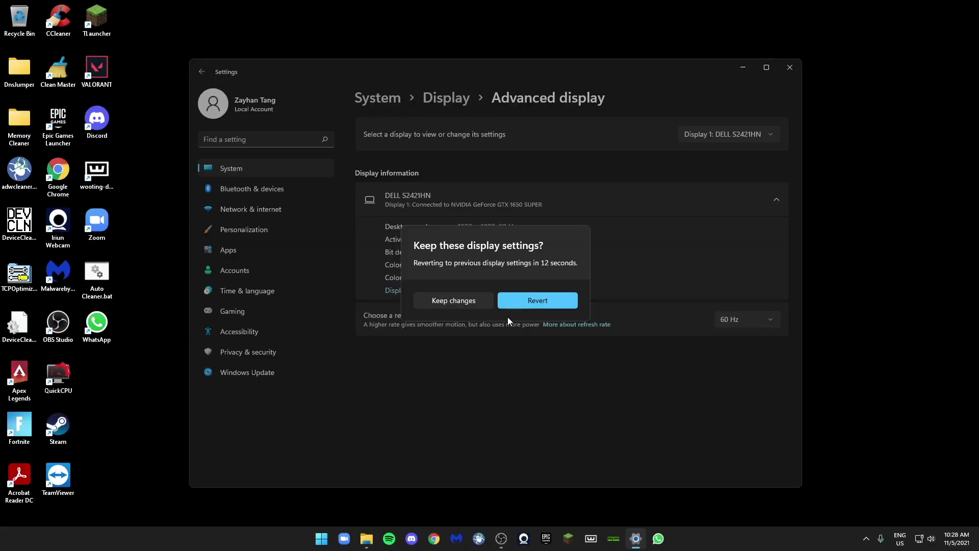
pyautogui.click(432, 302)
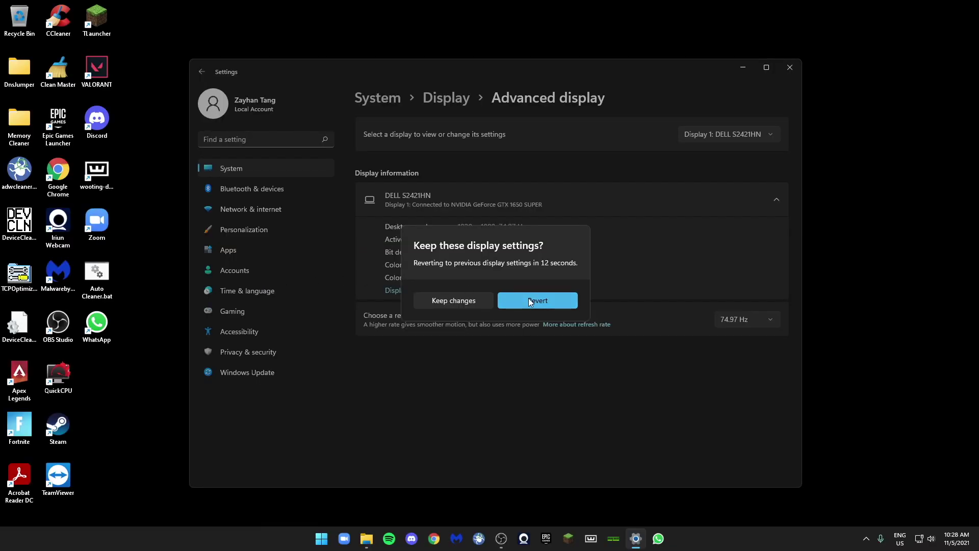
pyautogui.click(447, 300)
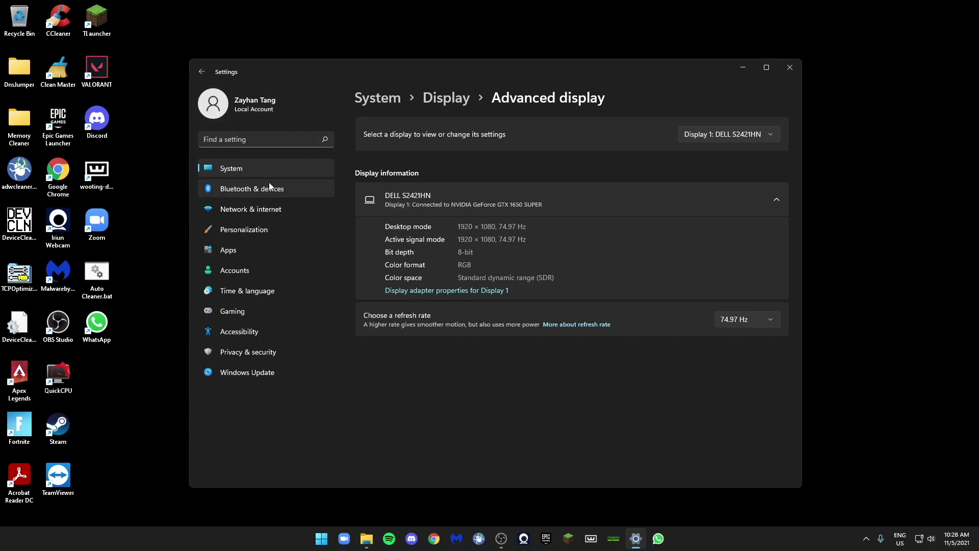
# Open Display > Graphics, expand Fortnite's entry, and cancel adding another desktop app
pyautogui.hotkey('alt', 'Left')
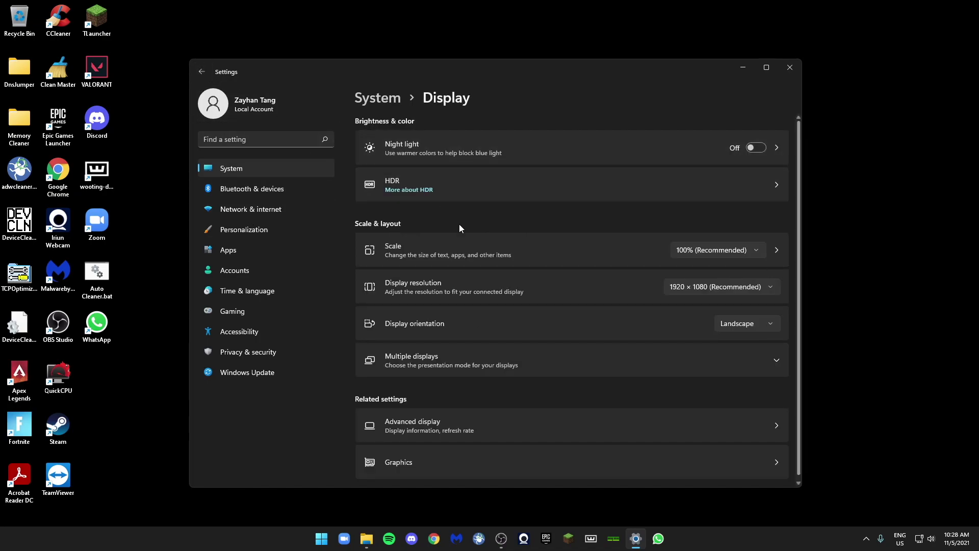
pyautogui.click(536, 468)
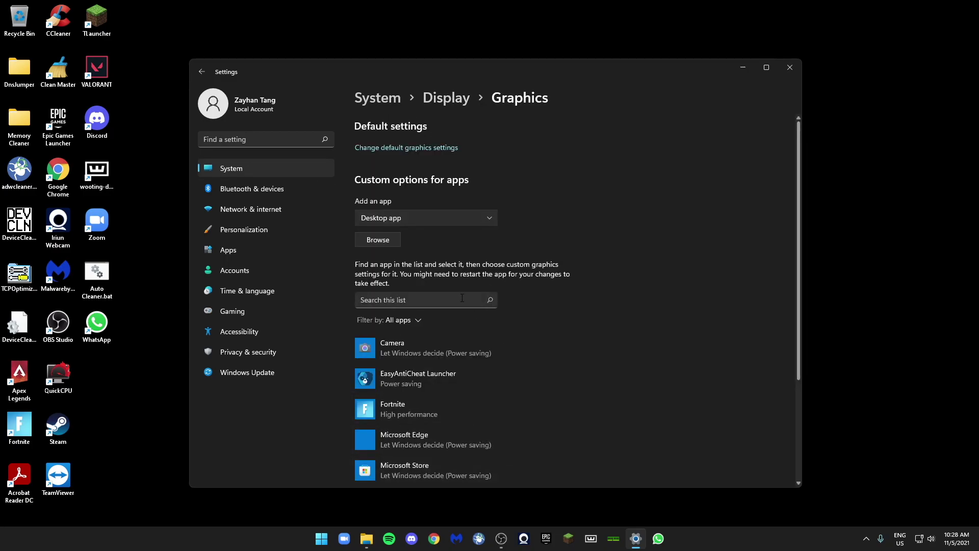
pyautogui.scroll(-3, 489, 351)
pyautogui.scroll(2, 481, 342)
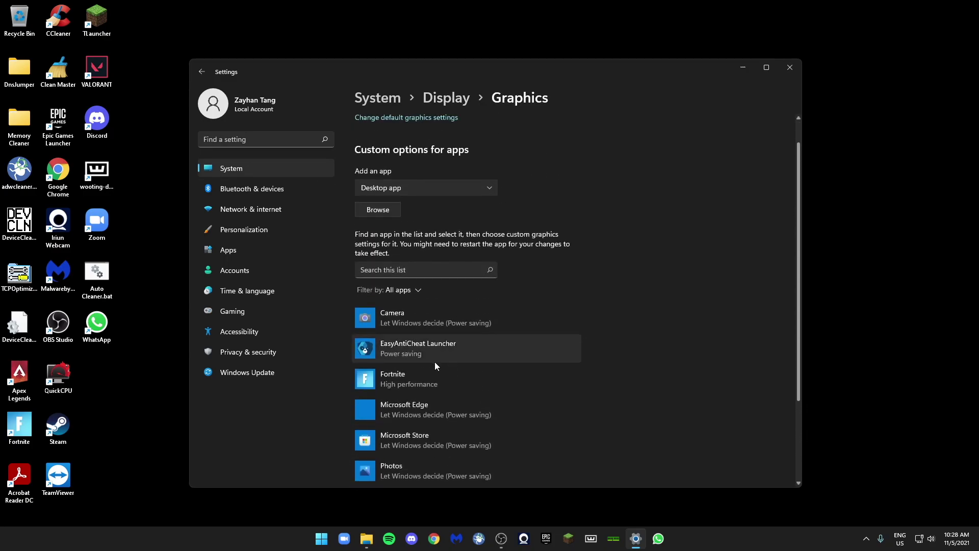
pyautogui.click(395, 378)
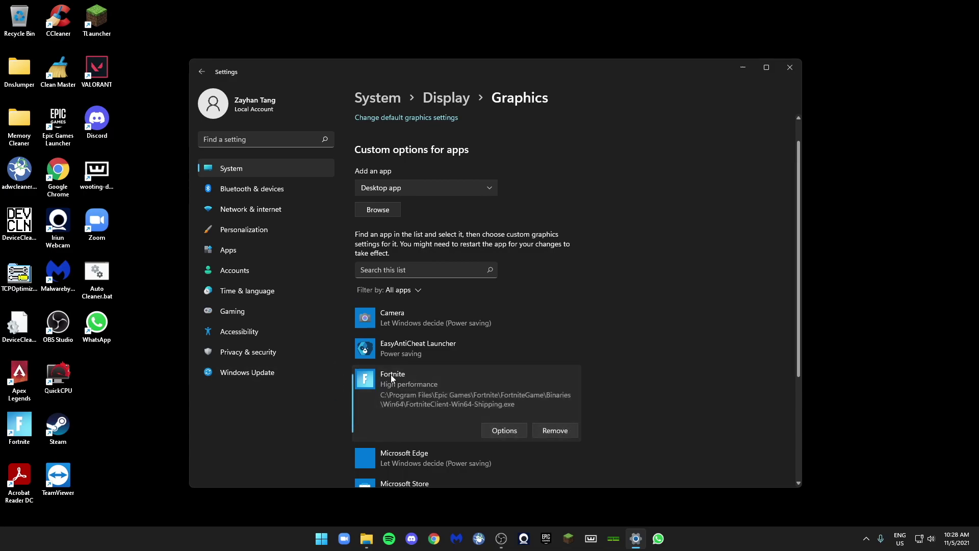
pyautogui.scroll(-1, 439, 387)
pyautogui.scroll(1, 470, 280)
pyautogui.click(382, 213)
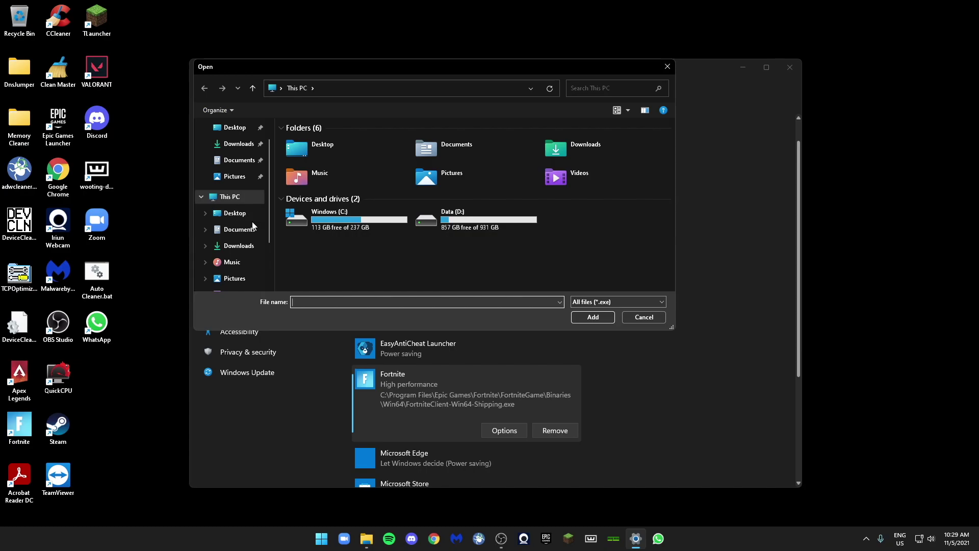
pyautogui.click(651, 319)
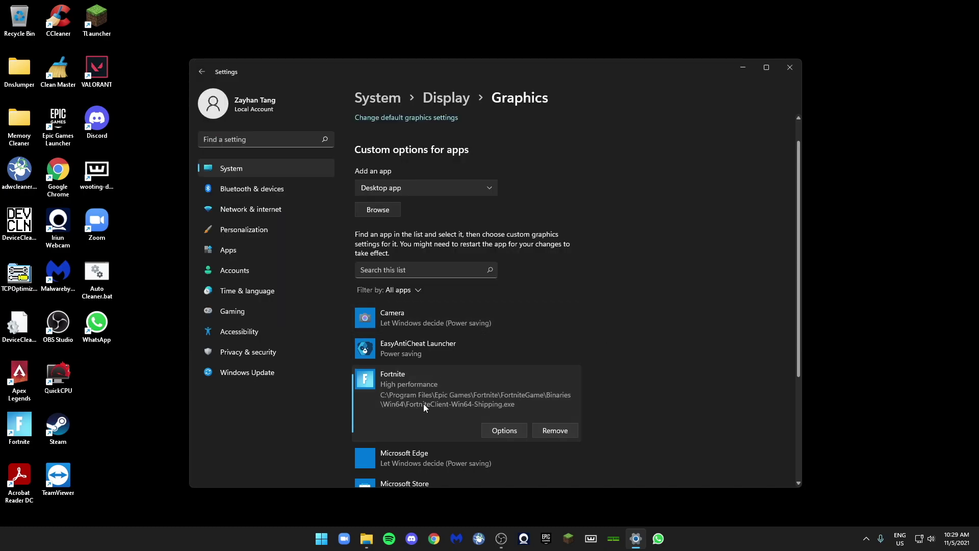
# Confirm Fortnite's graphics preference shows High performance, then close Settings
pyautogui.scroll(-2, 512, 347)
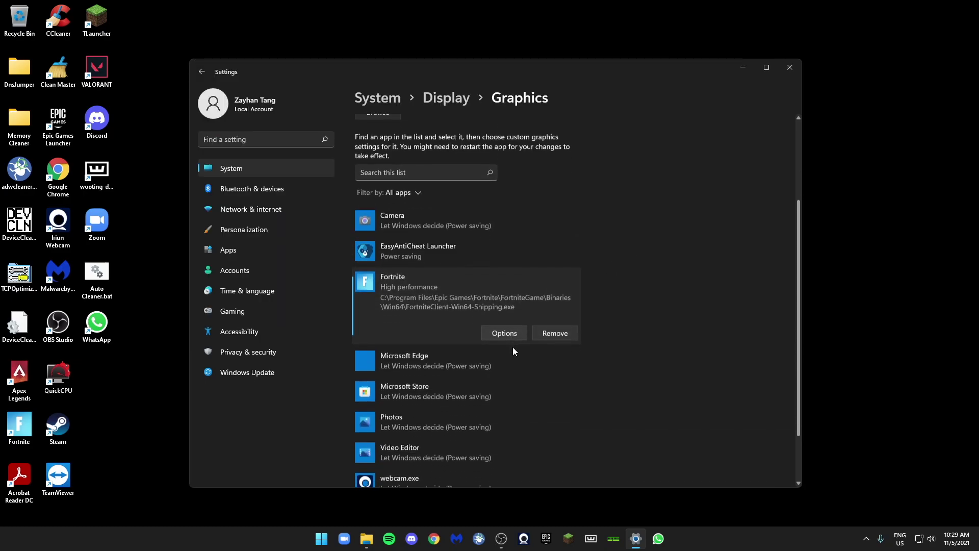
pyautogui.click(524, 320)
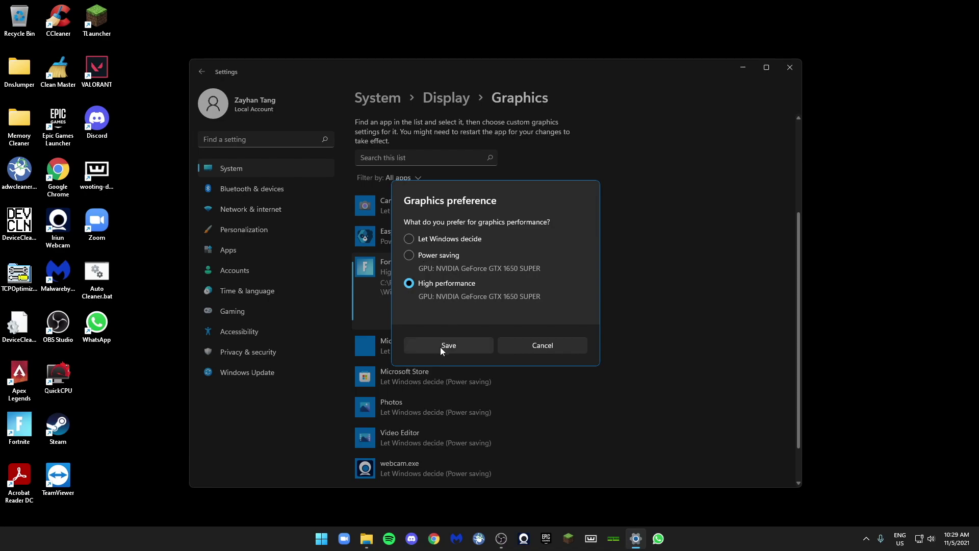
pyautogui.click(541, 352)
pyautogui.scroll(-1, 507, 411)
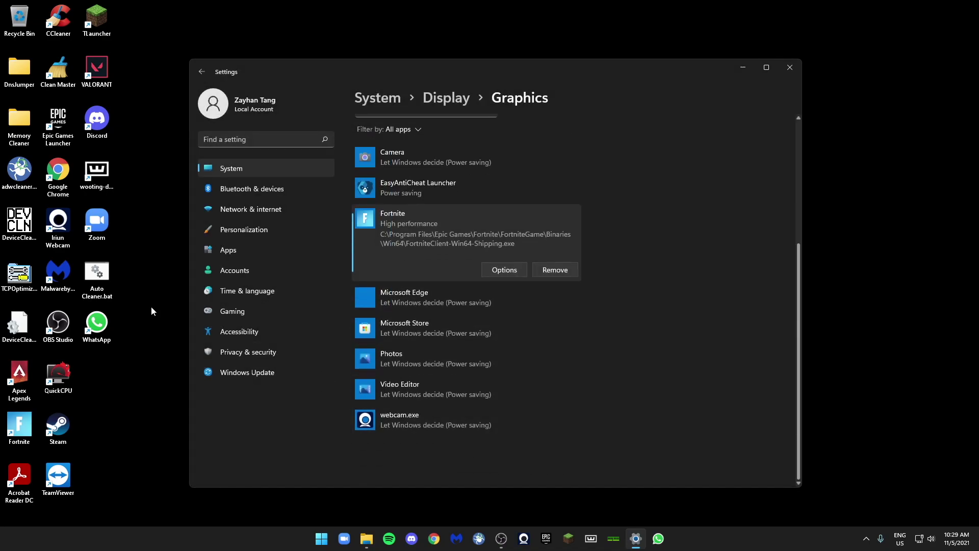
pyautogui.hotkey('alt', 'F4')
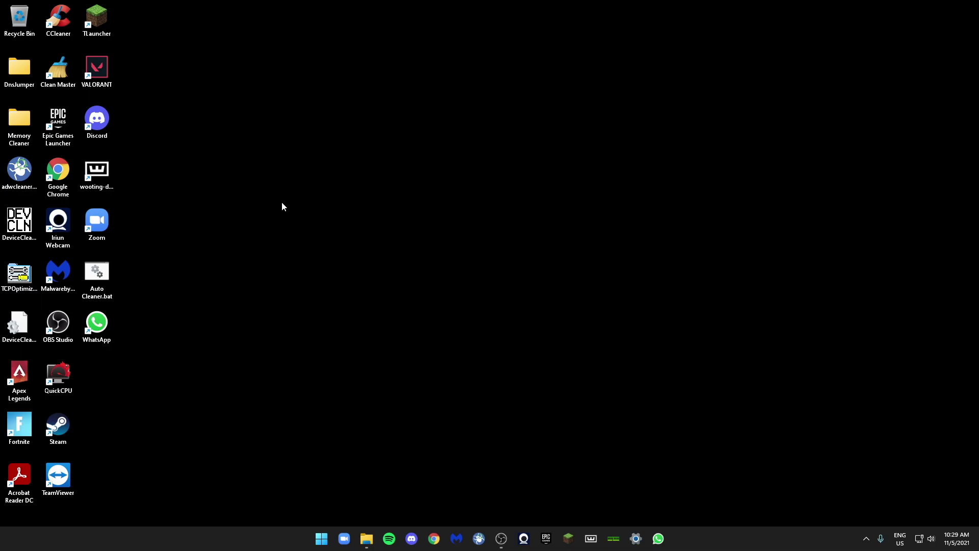
# Reopen Settings from Start and glance at the System > Multitasking page
pyautogui.click(321, 538)
pyautogui.click(366, 250)
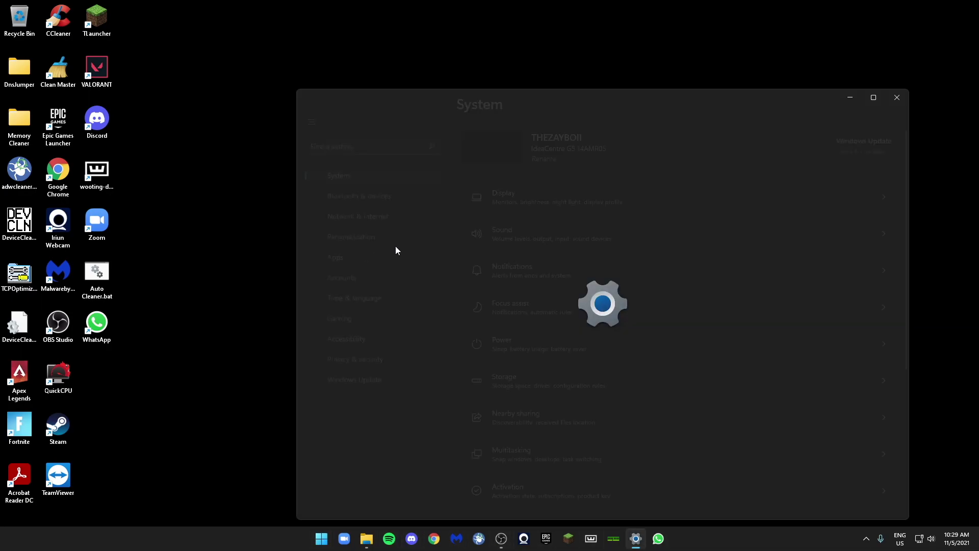
pyautogui.hotkey('alt', 'F4')
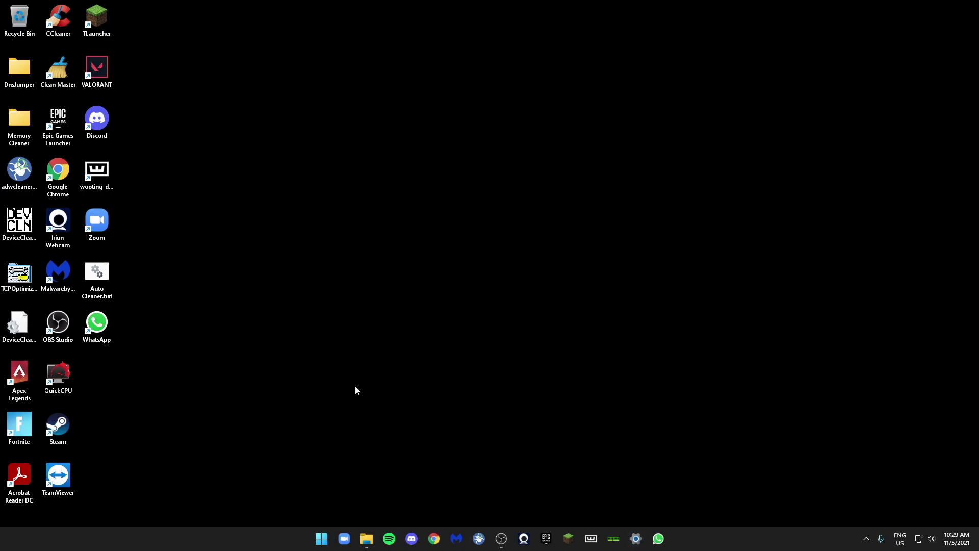
pyautogui.click(322, 538)
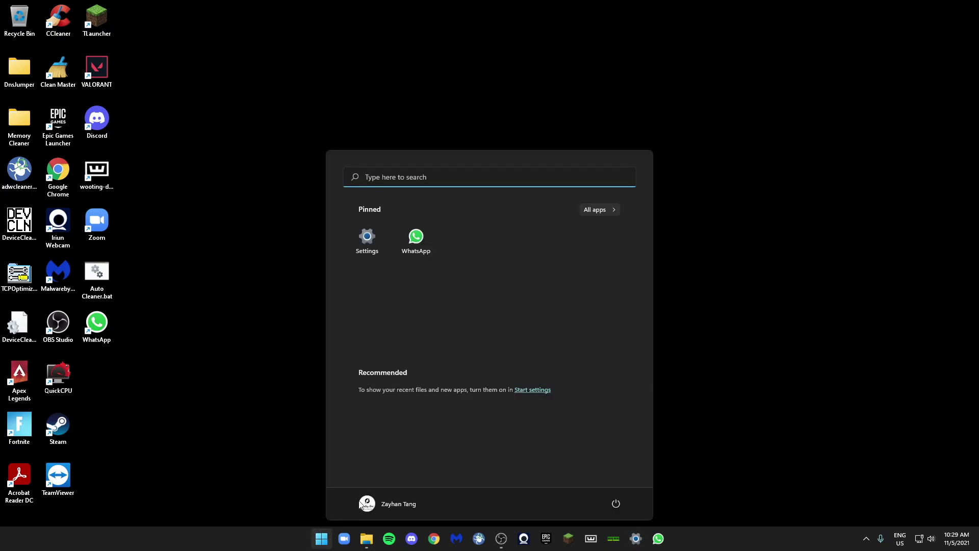
pyautogui.click(372, 252)
pyautogui.scroll(-2, 531, 285)
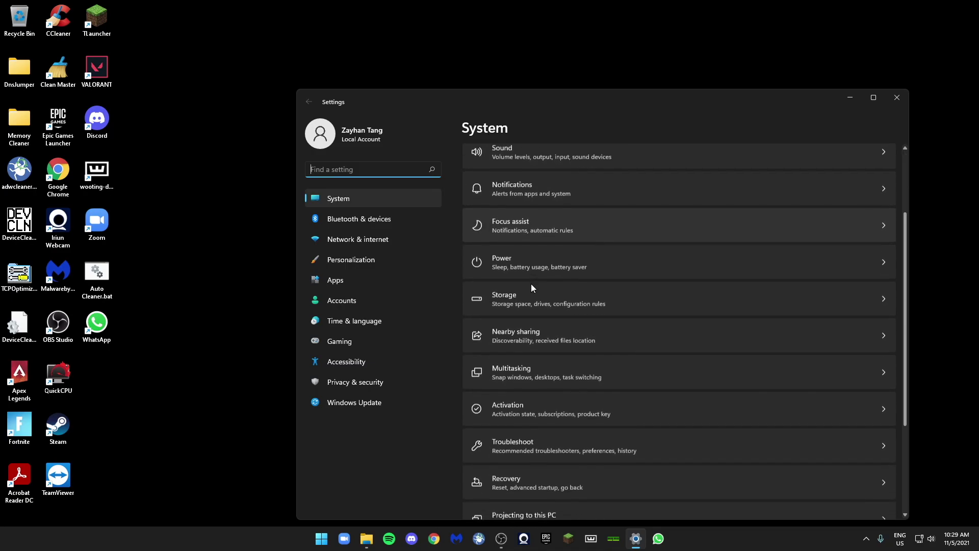
pyautogui.scroll(-3, 523, 301)
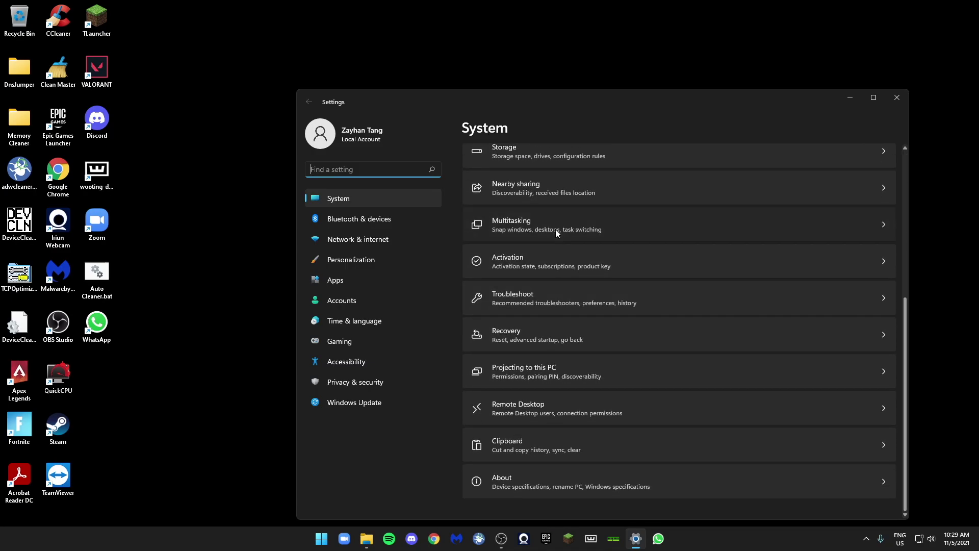
pyautogui.click(556, 232)
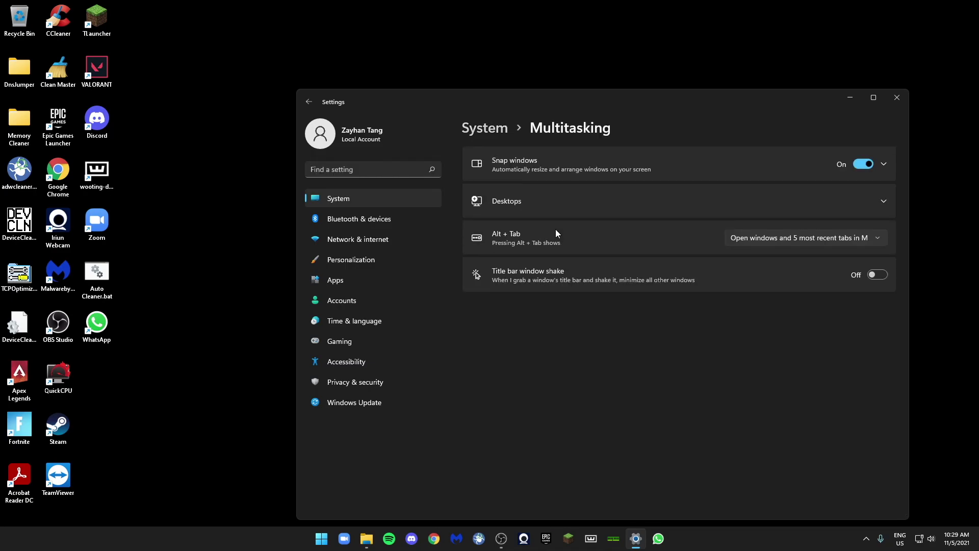
pyautogui.click(310, 102)
# Open Windows Update and start installing the 2021-11 update KB5008295
pyautogui.scroll(-2, 632, 337)
pyautogui.scroll(-2, 539, 342)
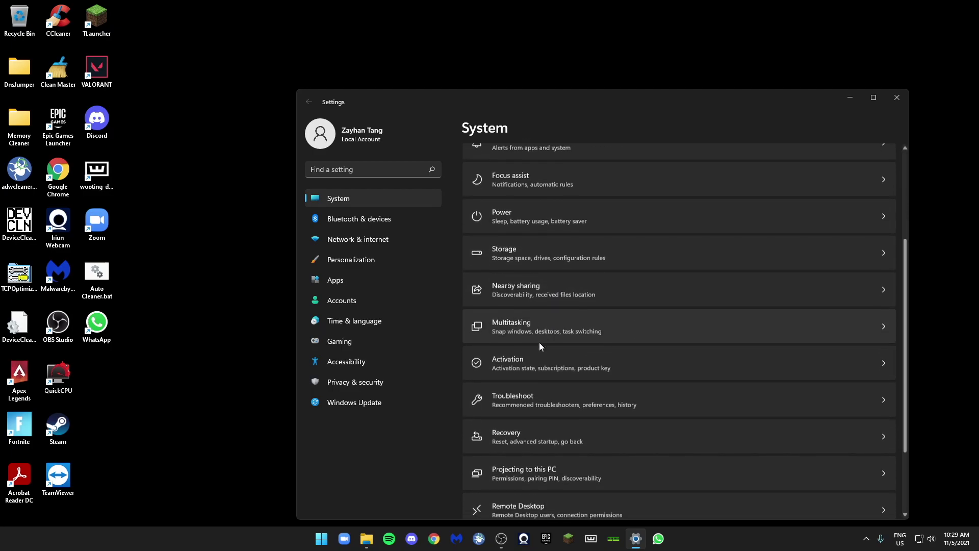
pyautogui.scroll(-1, 554, 307)
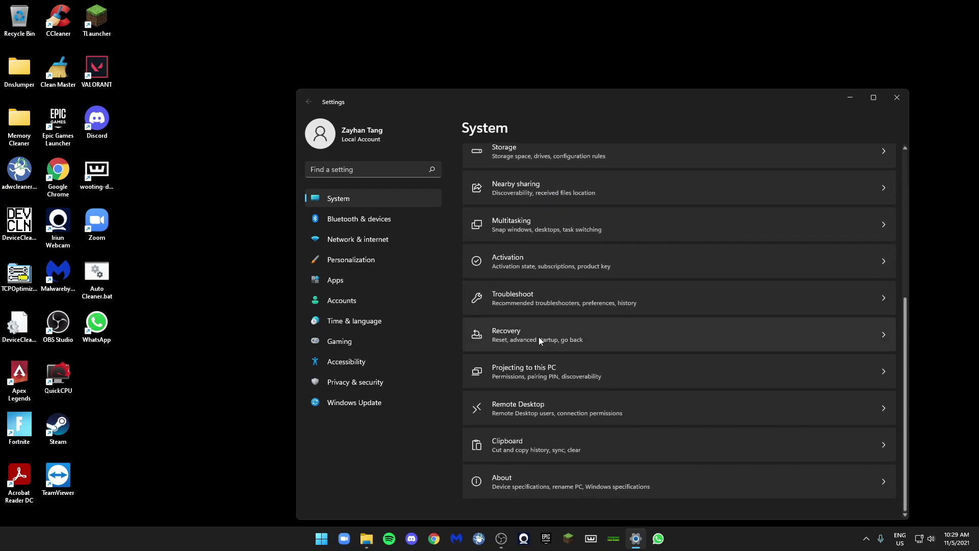
pyautogui.click(384, 398)
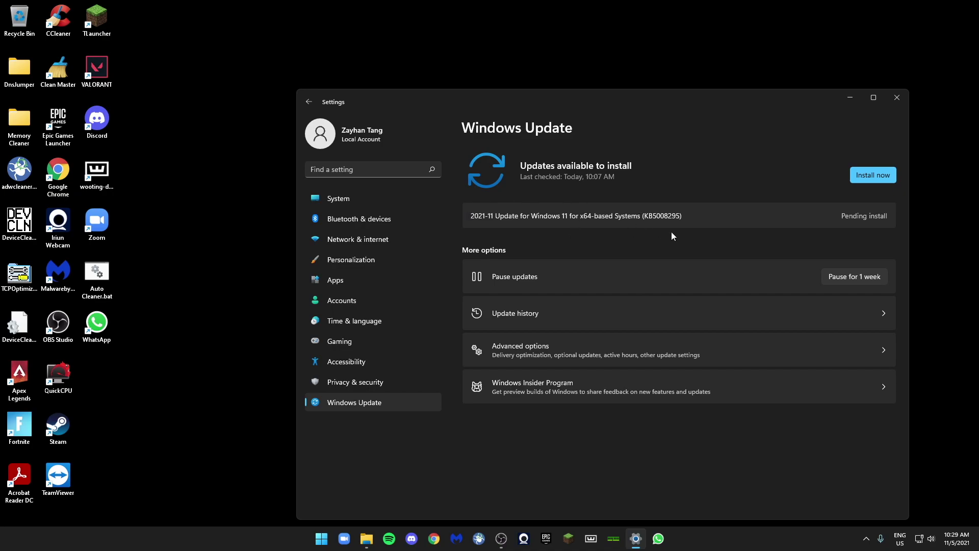
pyautogui.click(874, 177)
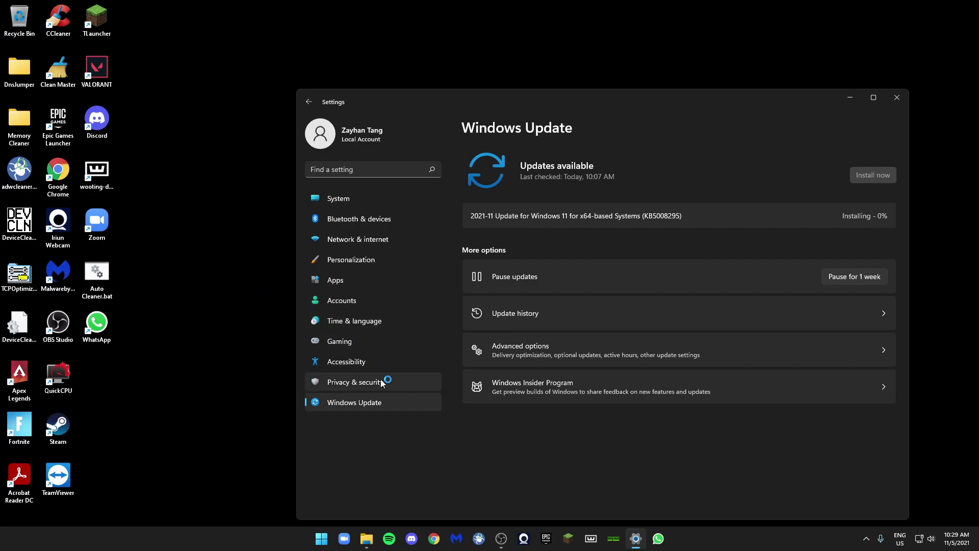
# Browse the Xbox Game Bar and Captures pages, then open Game Mode and dismiss the restart notice
pyautogui.click(384, 344)
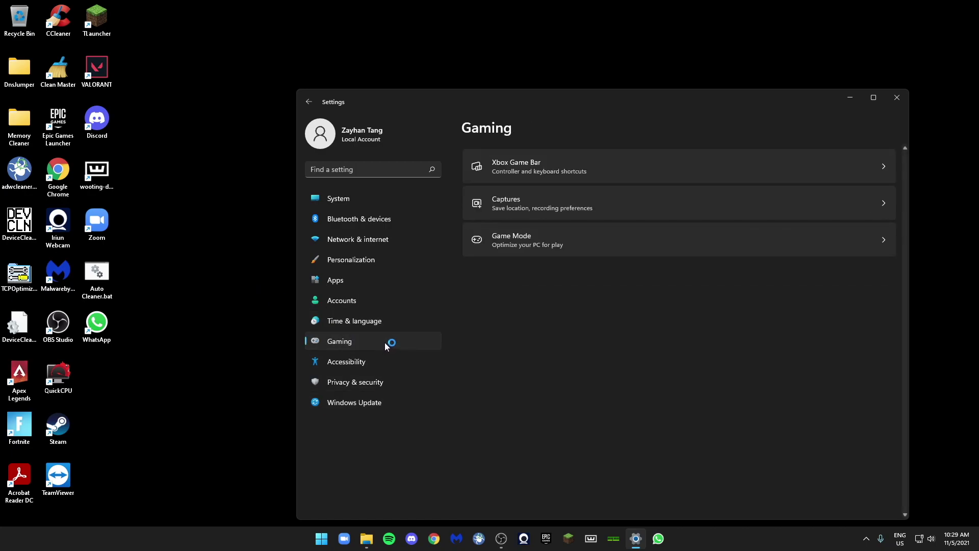
pyautogui.click(558, 171)
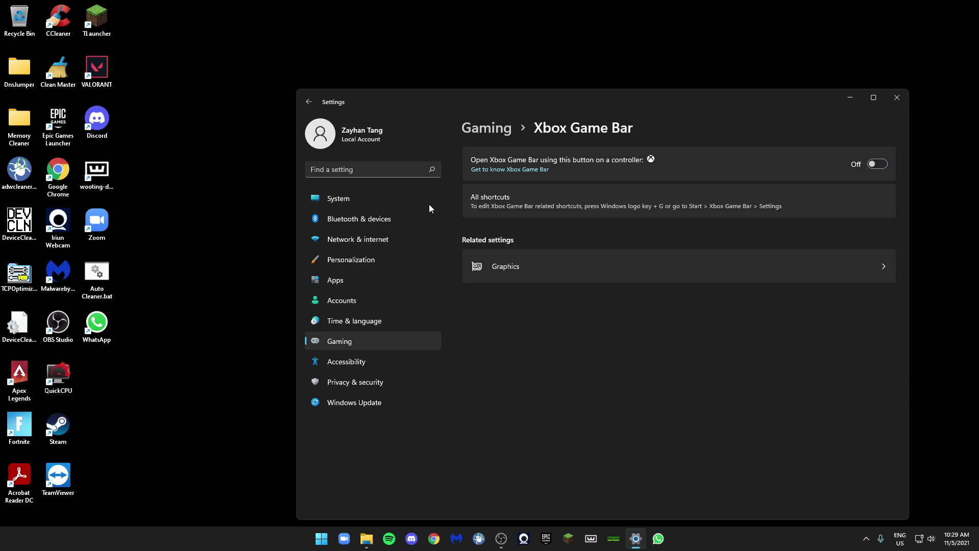
pyautogui.click(309, 99)
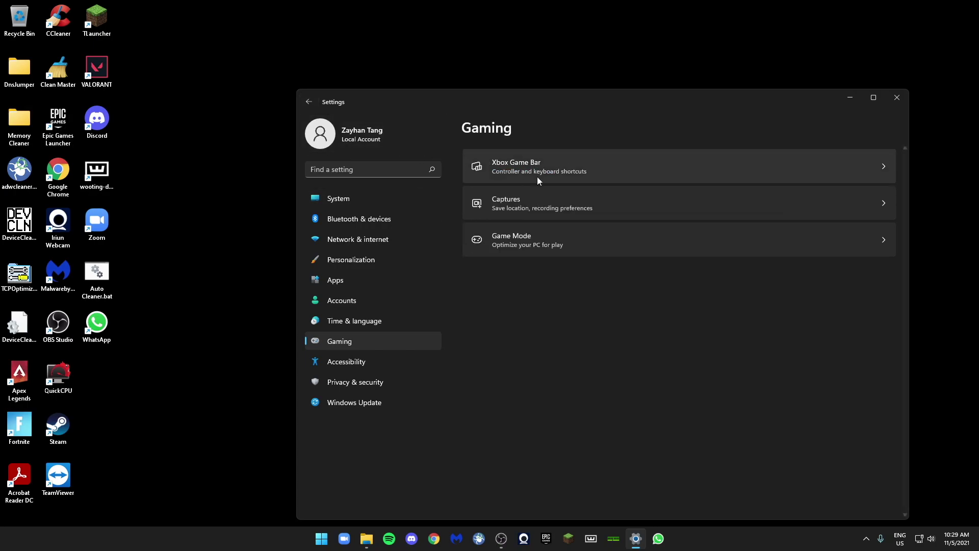
pyautogui.click(576, 212)
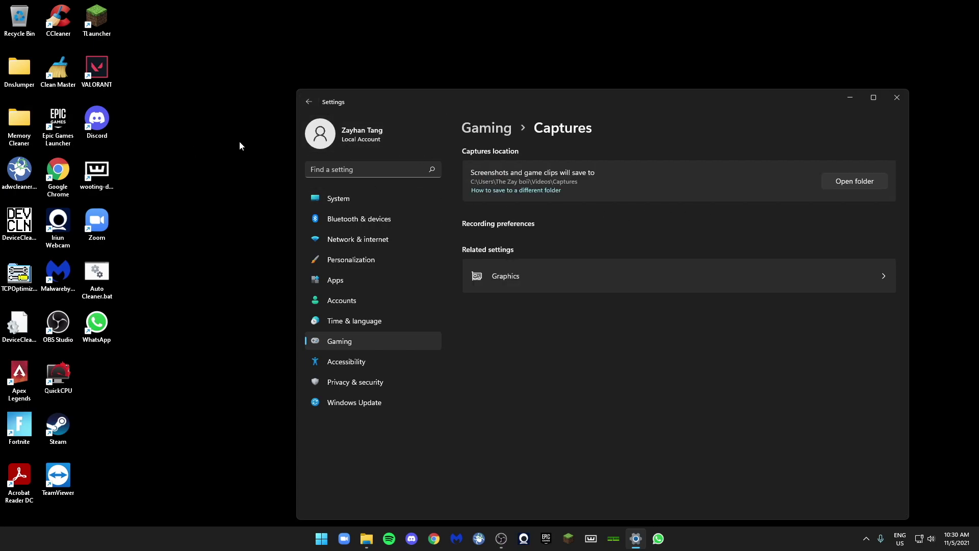
pyautogui.click(316, 102)
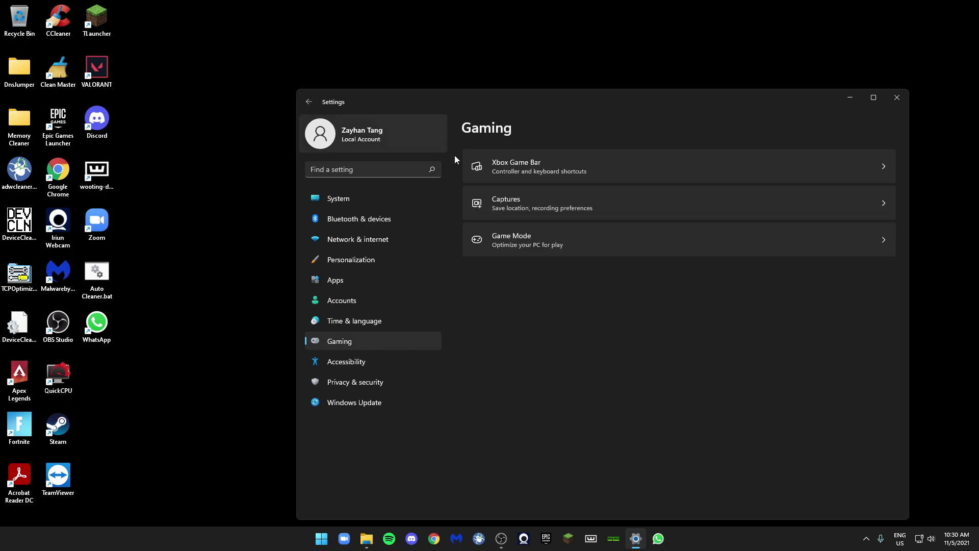
pyautogui.click(516, 241)
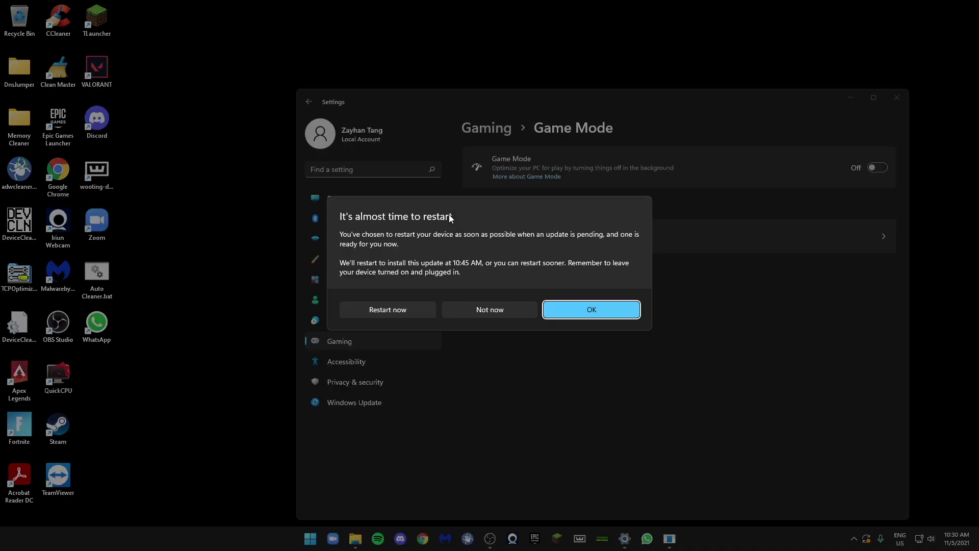
pyautogui.click(473, 313)
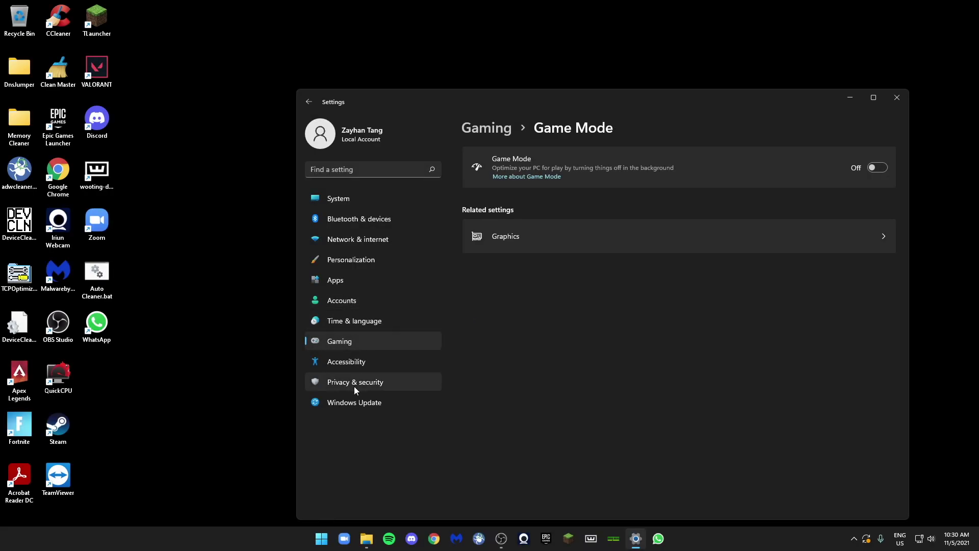
# Look through Accessibility > Keyboard and Privacy & security, then close the Settings window
pyautogui.click(351, 359)
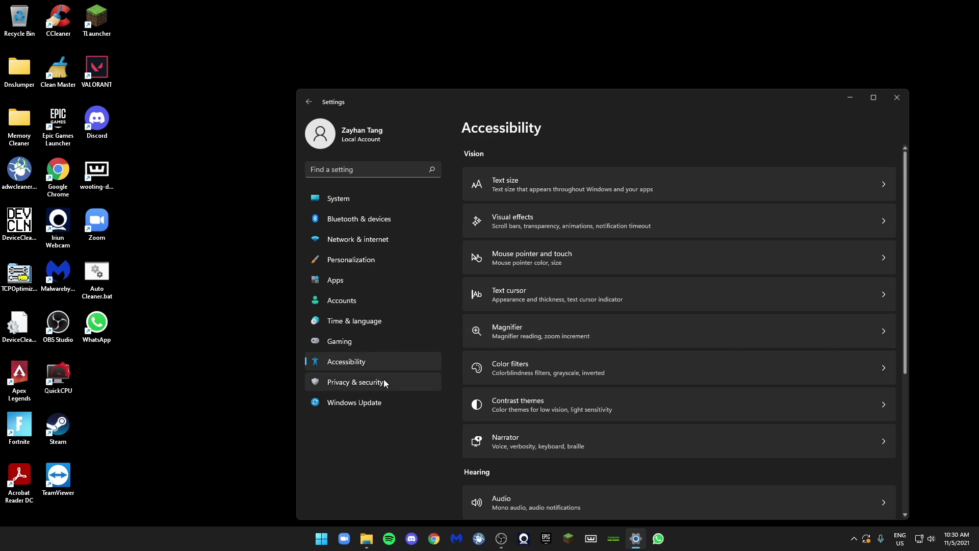
pyautogui.scroll(-5, 562, 419)
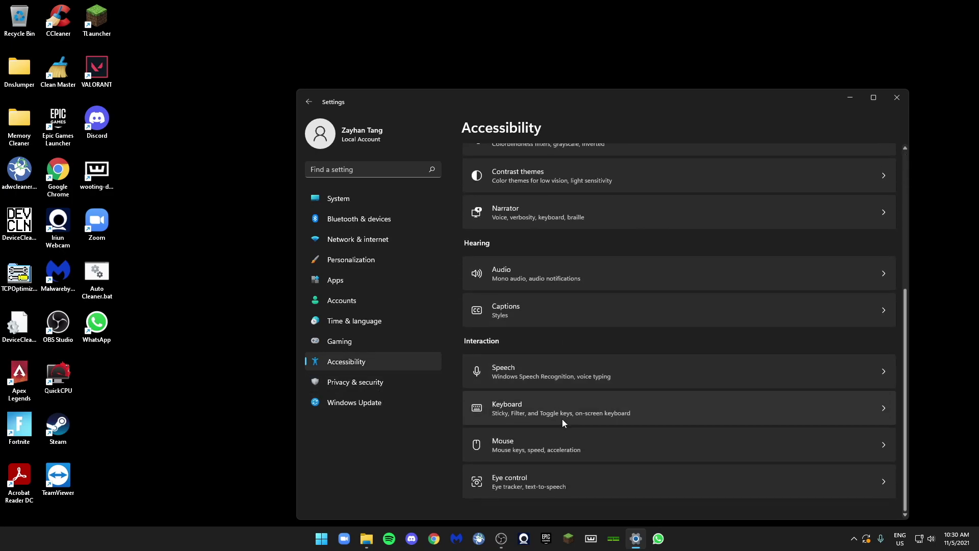
pyautogui.click(500, 414)
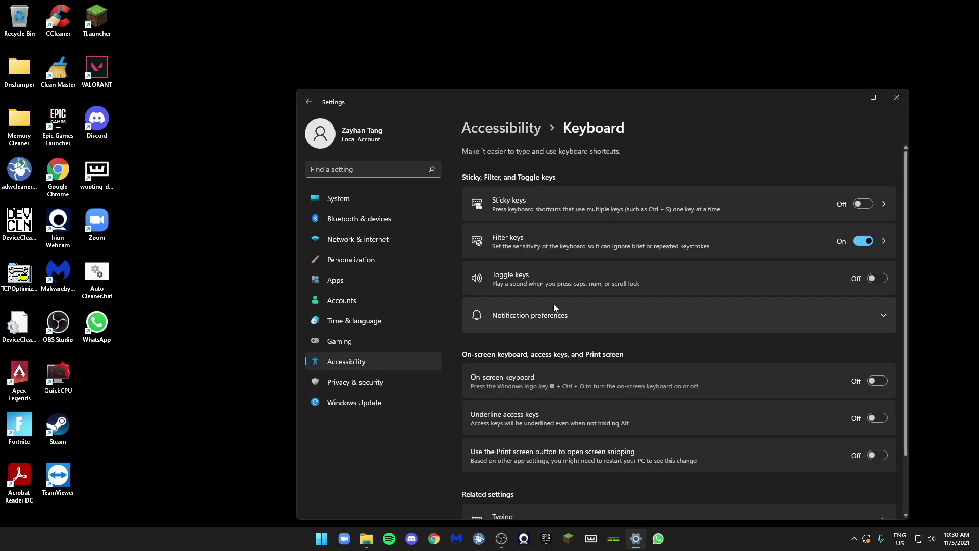
pyautogui.scroll(-2, 553, 357)
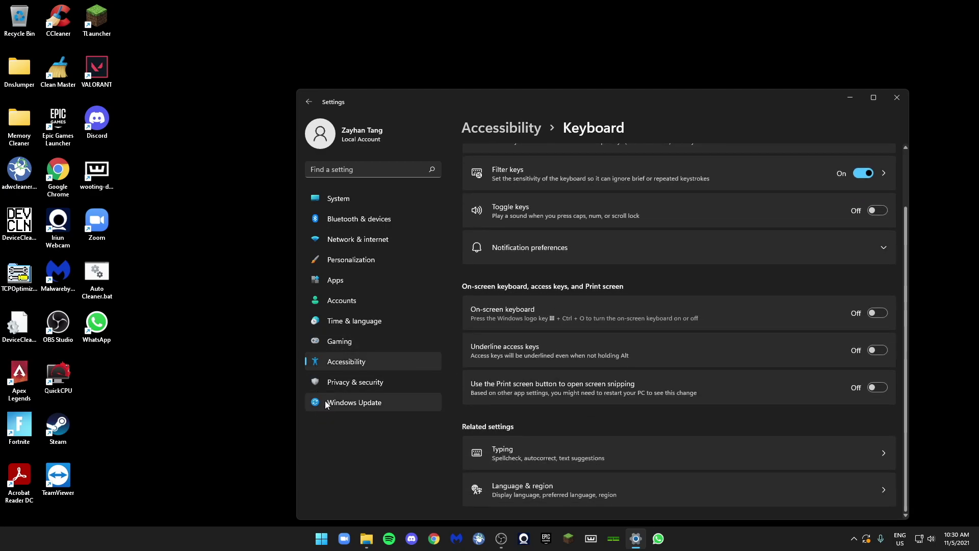
pyautogui.click(334, 386)
pyautogui.scroll(-10, 702, 355)
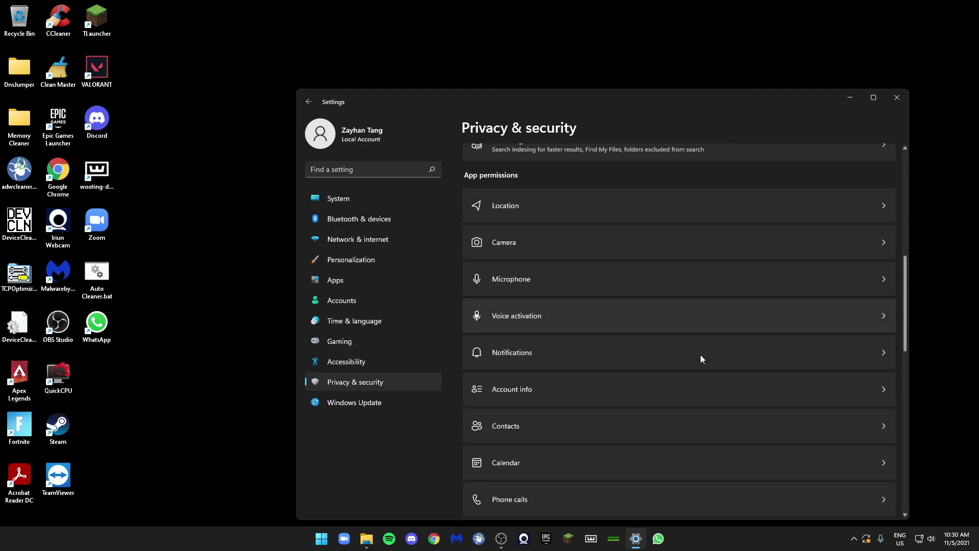
pyautogui.scroll(-4, 702, 363)
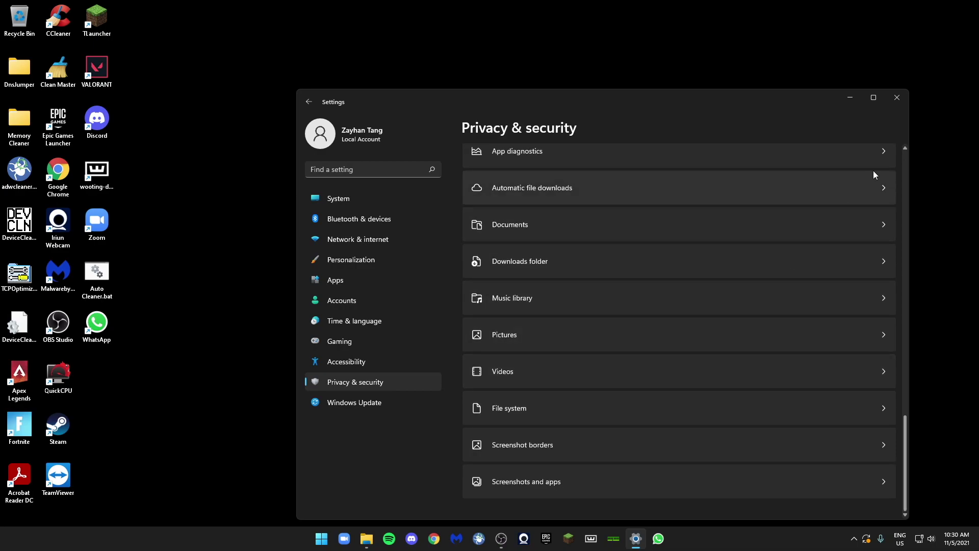
pyautogui.click(896, 98)
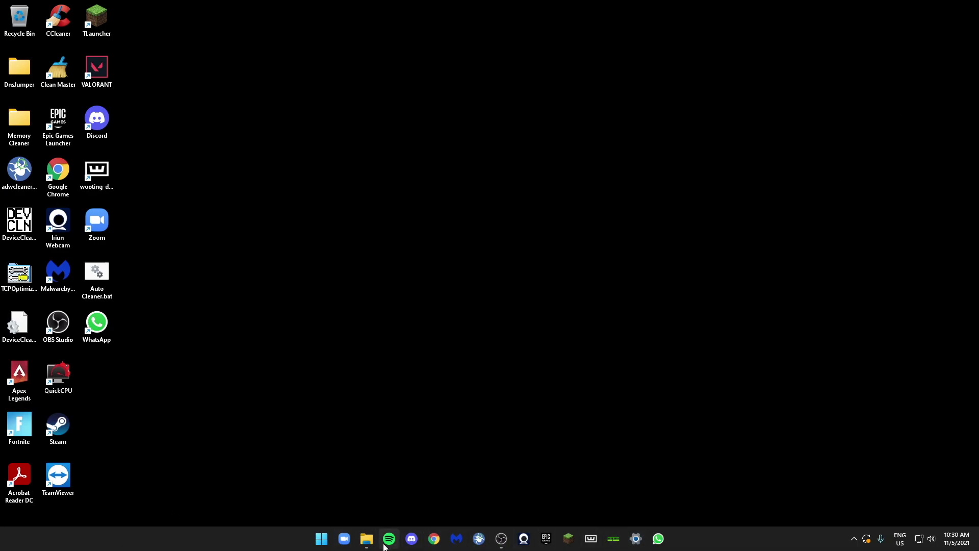
# Launch a new File Explorer window and go to C:\Windows\SoftwareDistribution
pyautogui.rightClick(366, 537)
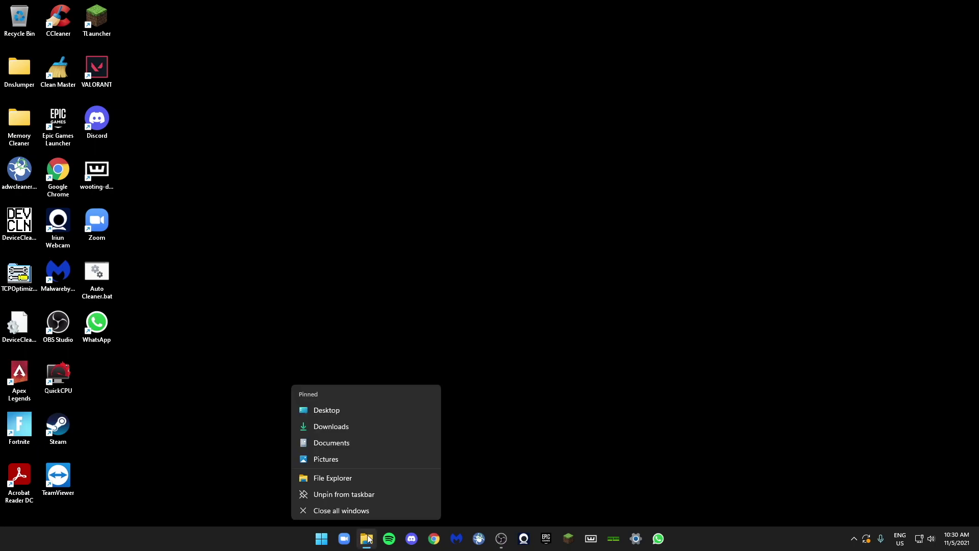
pyautogui.click(382, 477)
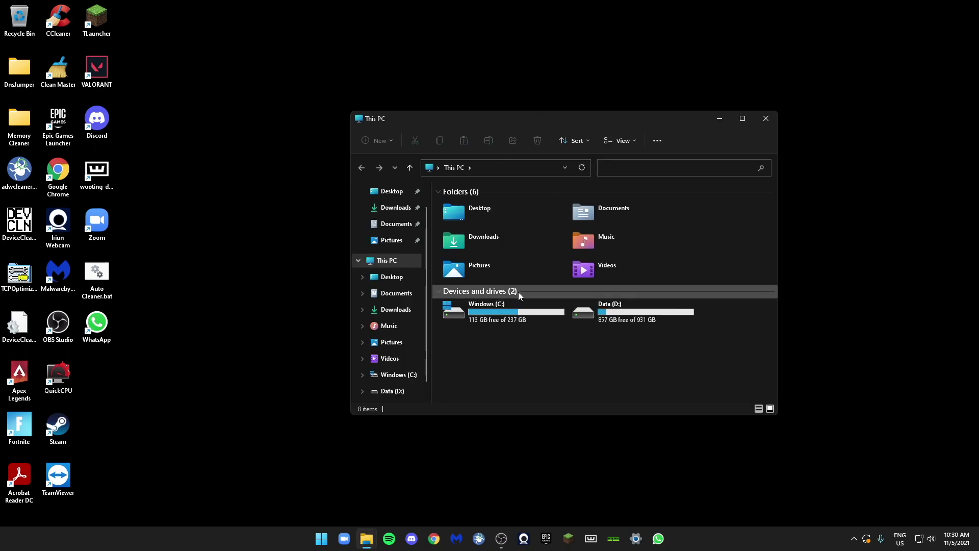
pyautogui.doubleClick(497, 320)
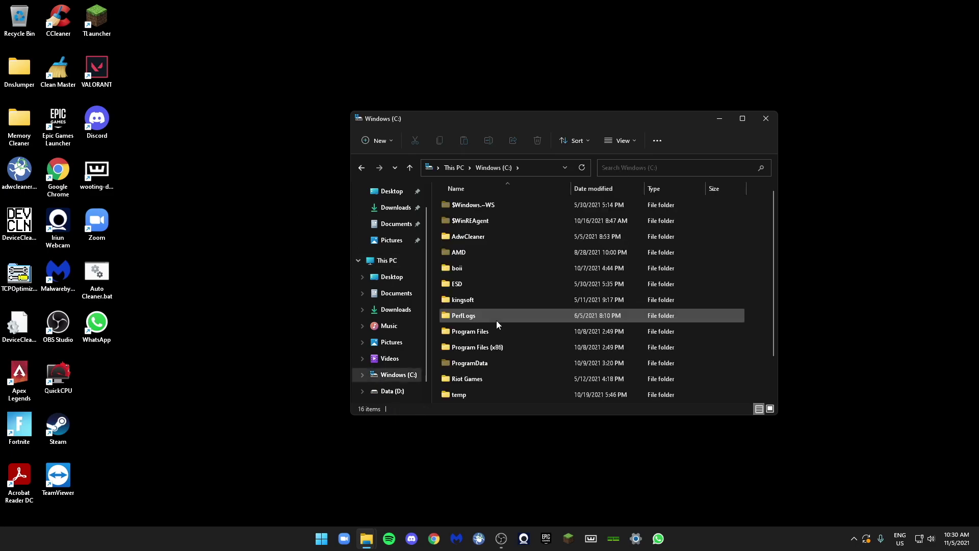
pyautogui.scroll(-1, 497, 320)
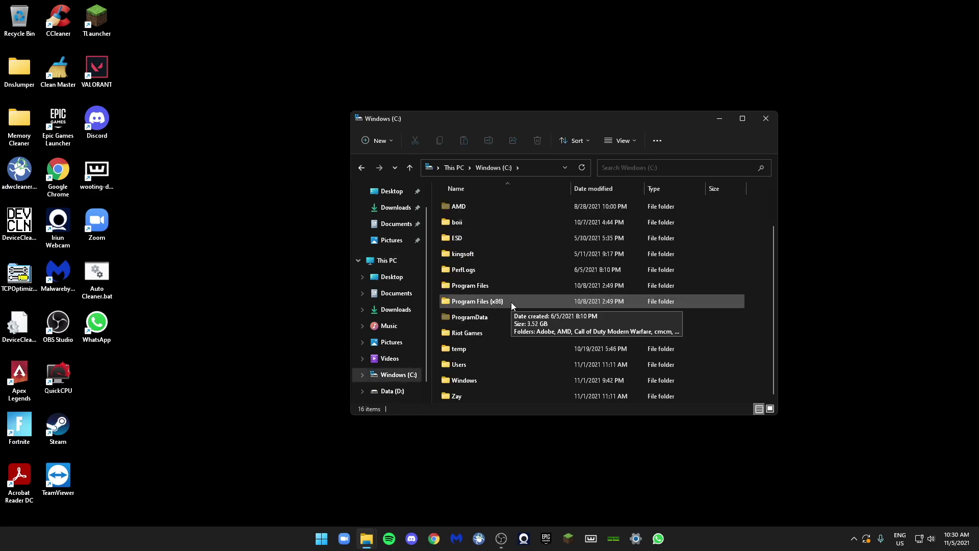
pyautogui.click(482, 378)
pyautogui.doubleClick(481, 378)
pyautogui.scroll(-9, 492, 306)
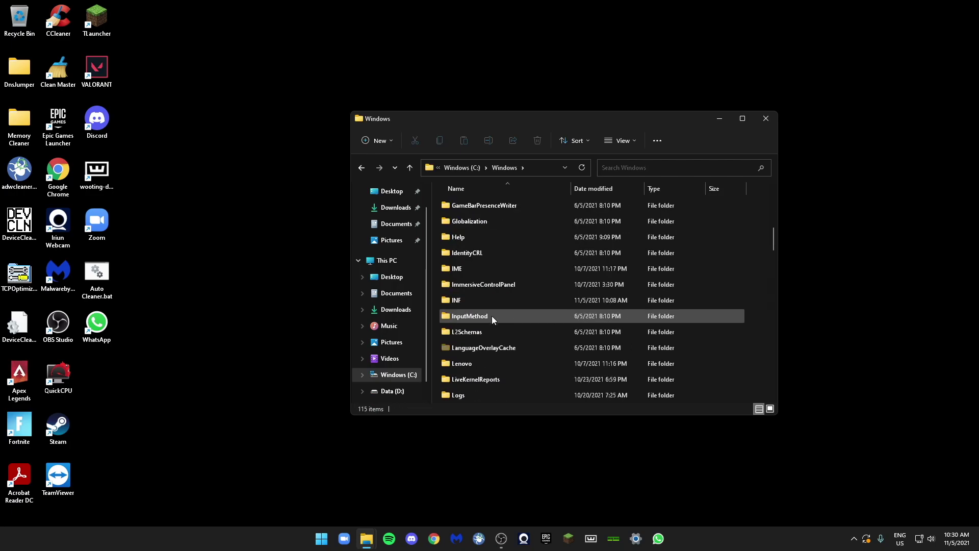
pyautogui.scroll(10, 497, 315)
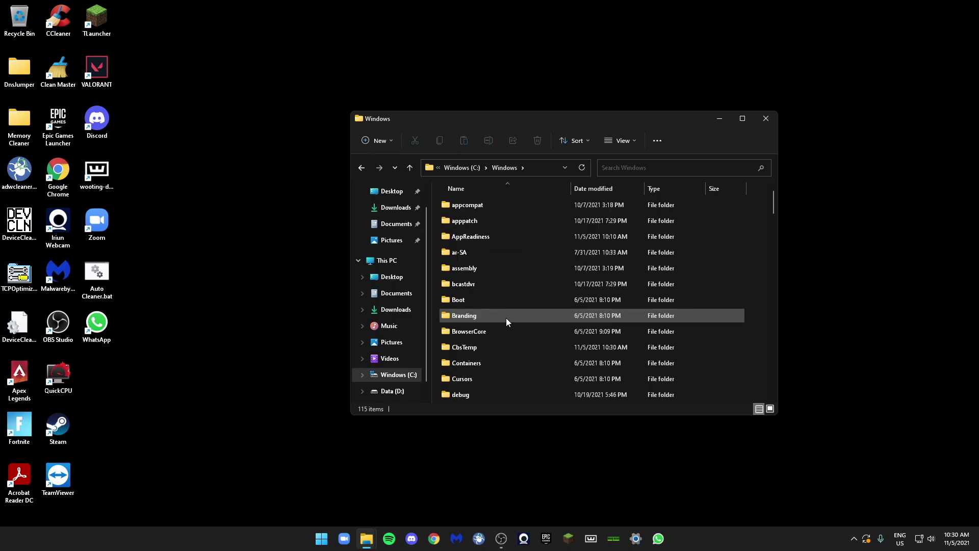
pyautogui.press('s')
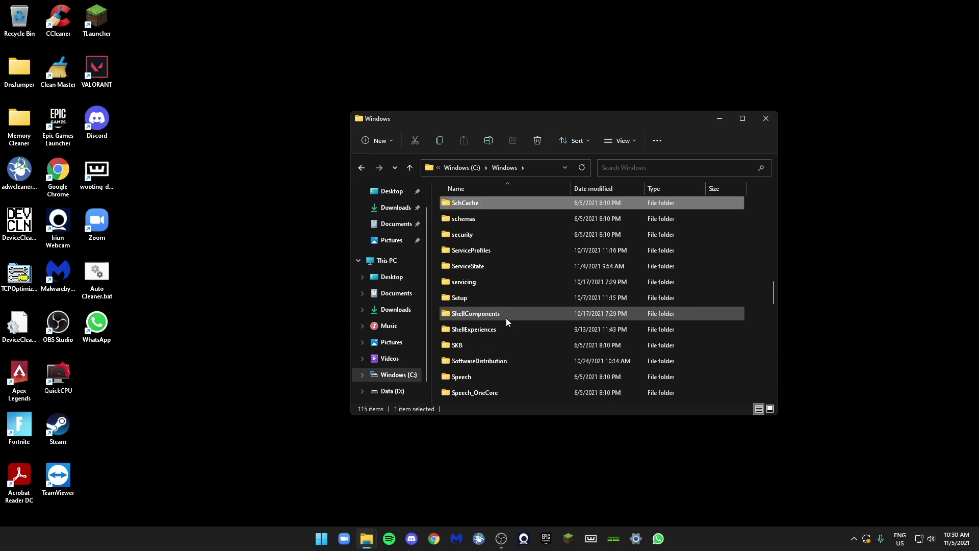
pyautogui.doubleClick(484, 360)
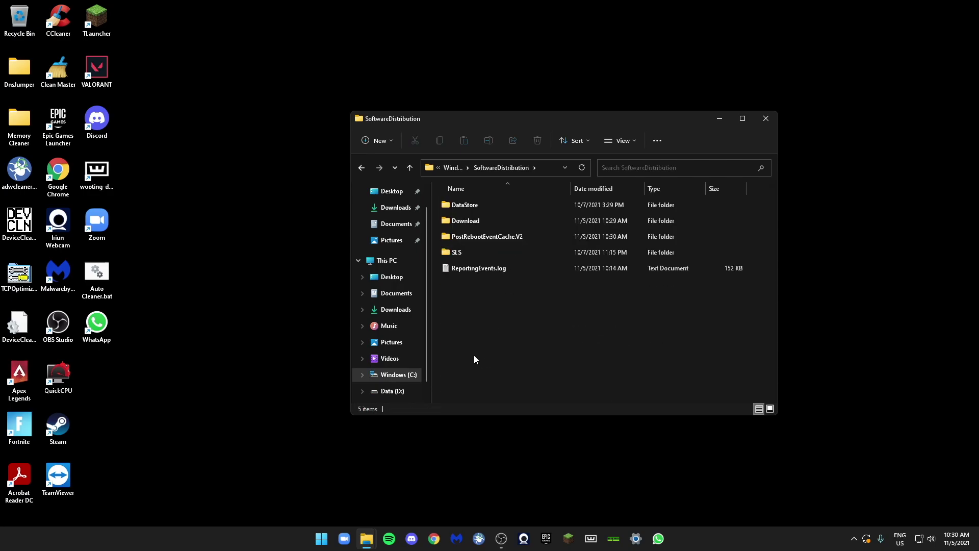
pyautogui.moveTo(459, 315); pyautogui.dragTo(515, 185)
pyautogui.moveTo(501, 334); pyautogui.dragTo(545, 187)
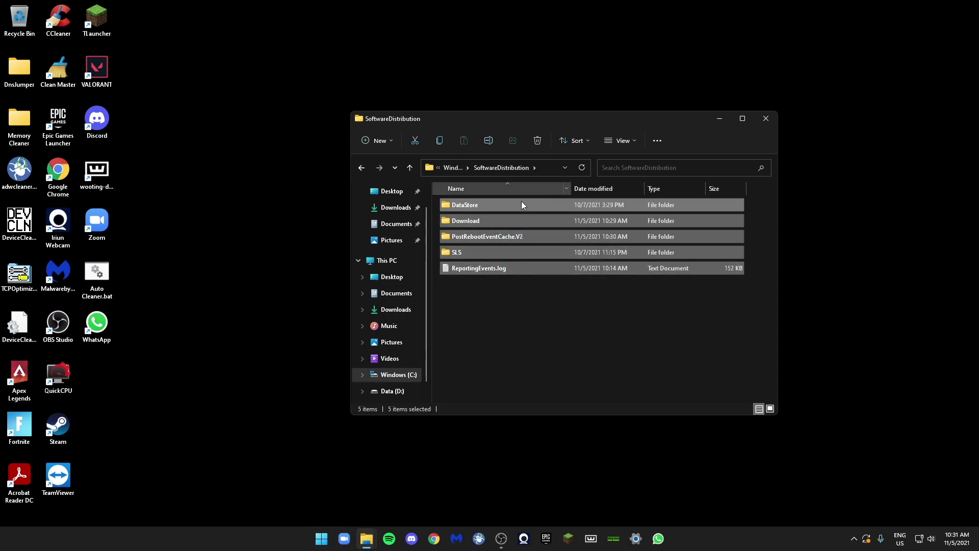
pyautogui.click(464, 319)
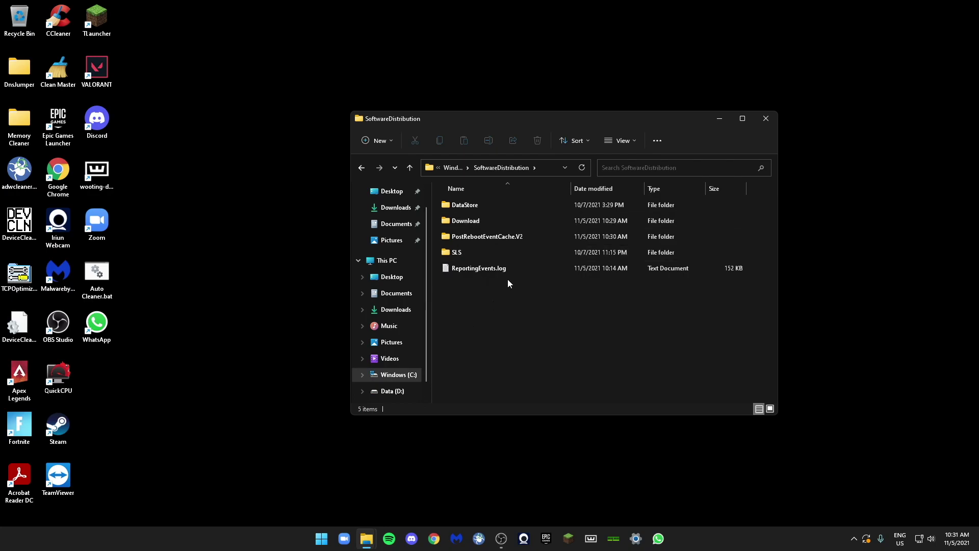
pyautogui.click(365, 170)
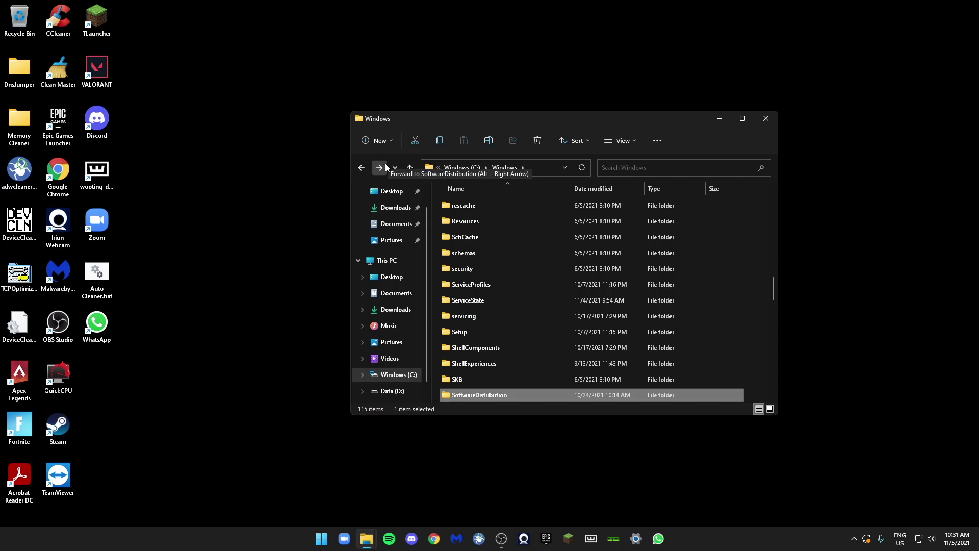
pyautogui.click(379, 167)
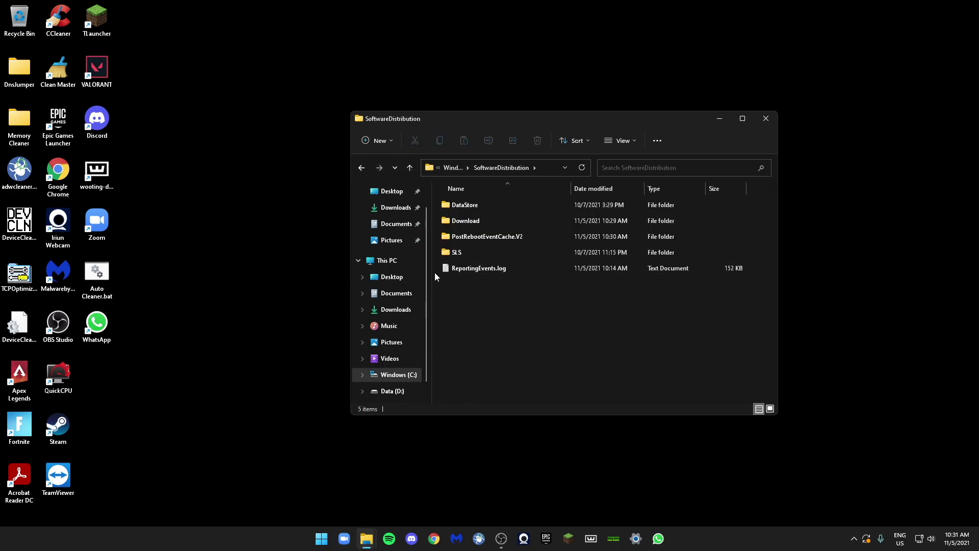
pyautogui.moveTo(404, 120); pyautogui.dragTo(433, 137)
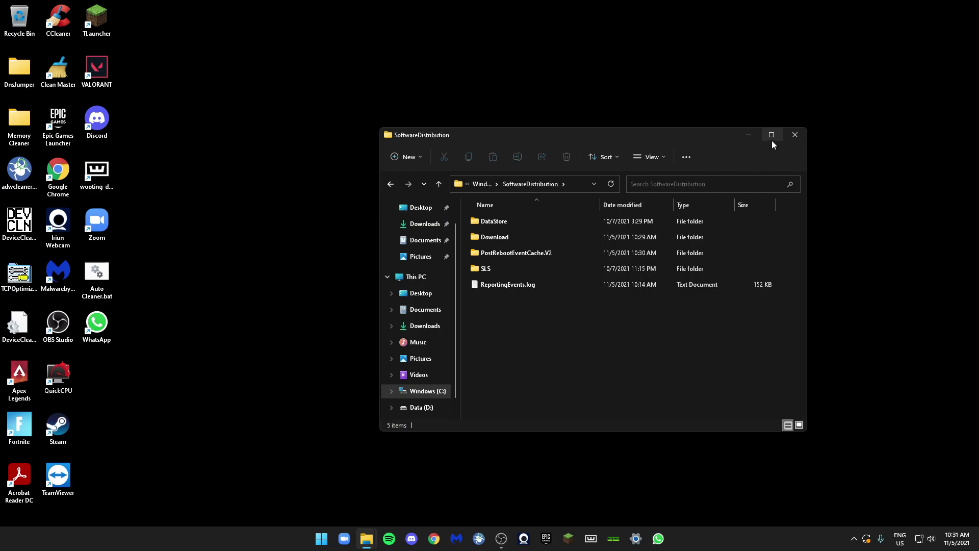
pyautogui.click(748, 137)
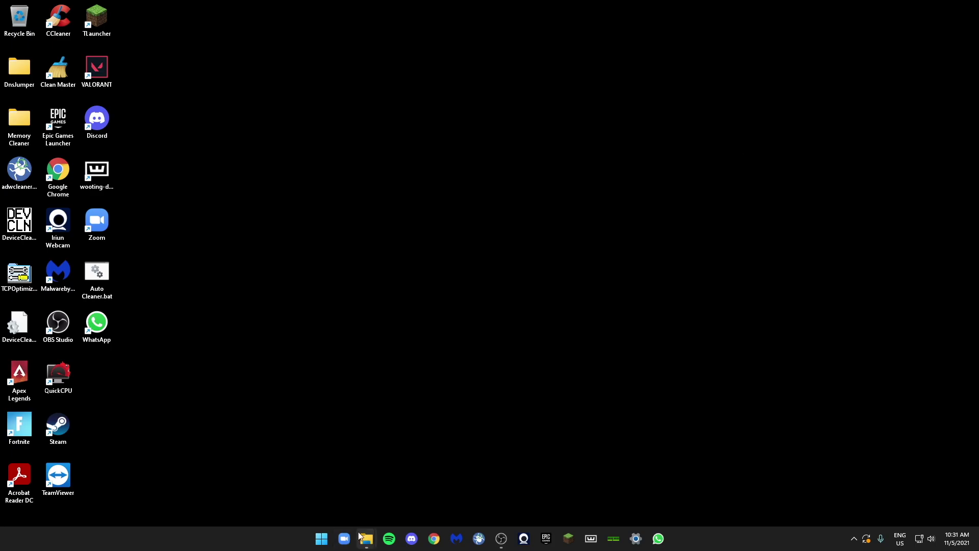
# Search Start for 'power options' and open QuickCpuScheme's advanced power settings
pyautogui.click(322, 542)
pyautogui.write('poower')
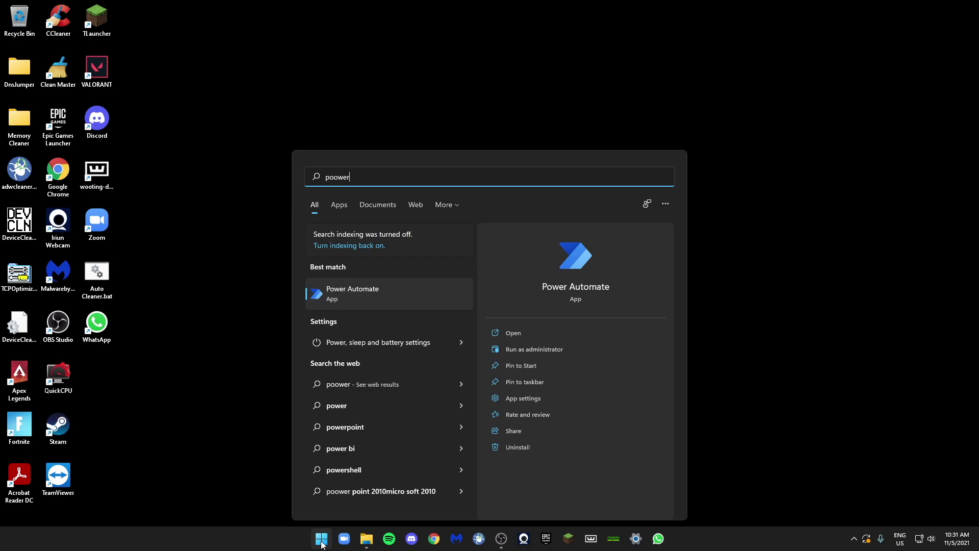
pyautogui.press('BackSpace')
pyautogui.press('BackSpace')
pyautogui.press('BackSpace')
pyautogui.press('BackSpace')
pyautogui.press('BackSpace')
pyautogui.press('BackSpace')
pyautogui.press('BackSpace')
pyautogui.write('p')
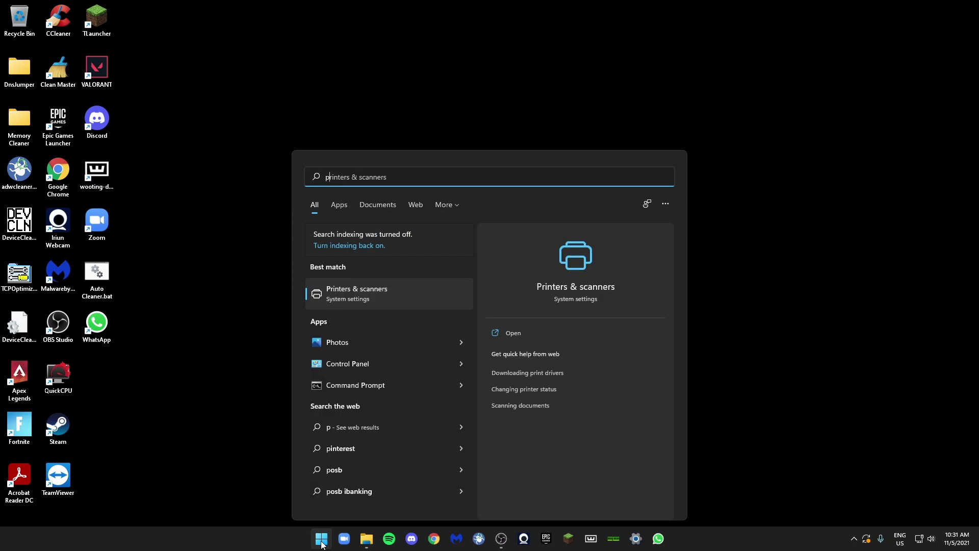
pyautogui.write('ower o')
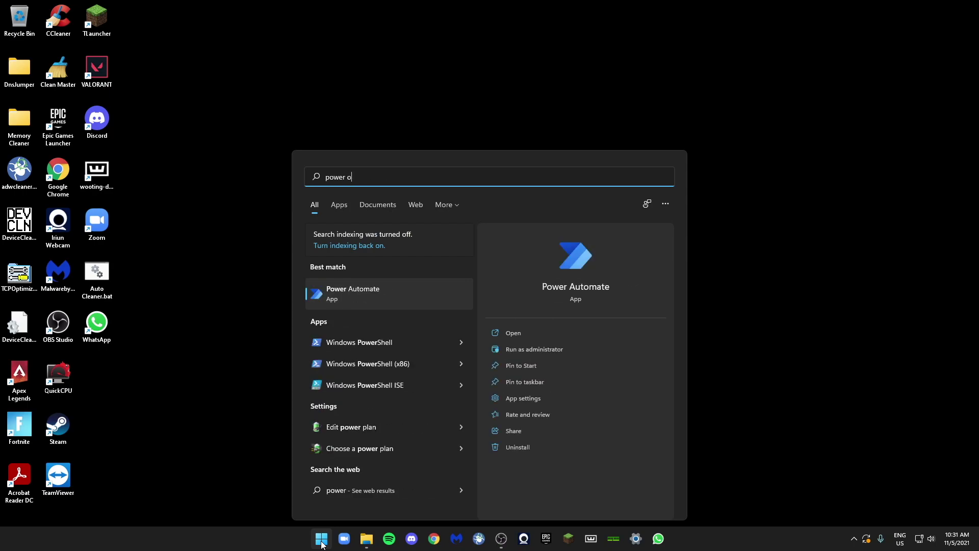
pyautogui.write('ptions')
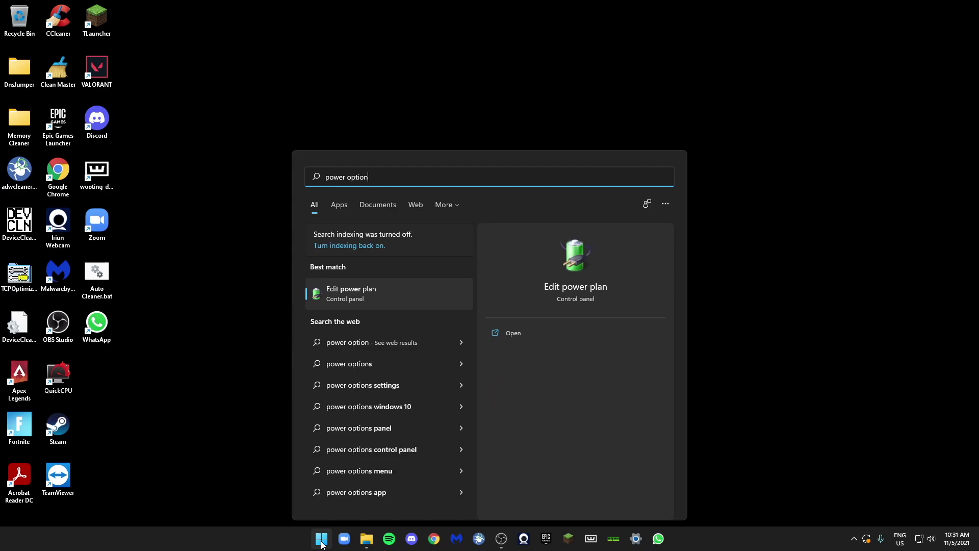
pyautogui.press('Return')
pyautogui.click(306, 289)
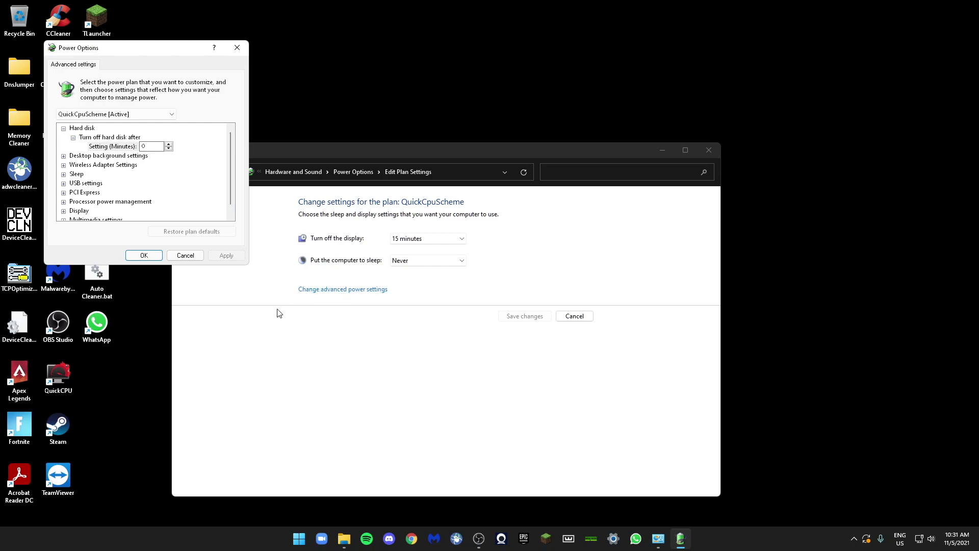
pyautogui.click(117, 114)
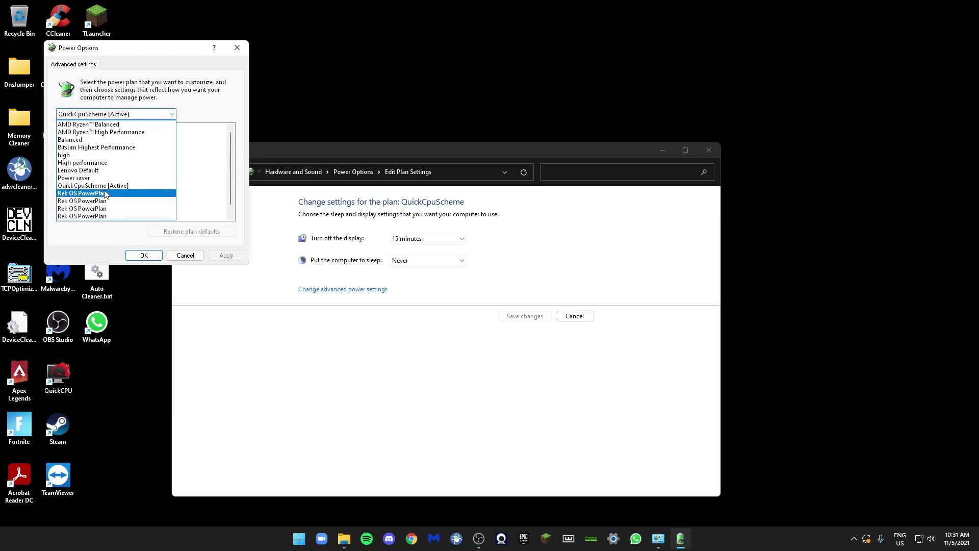
pyautogui.click(96, 163)
pyautogui.click(114, 113)
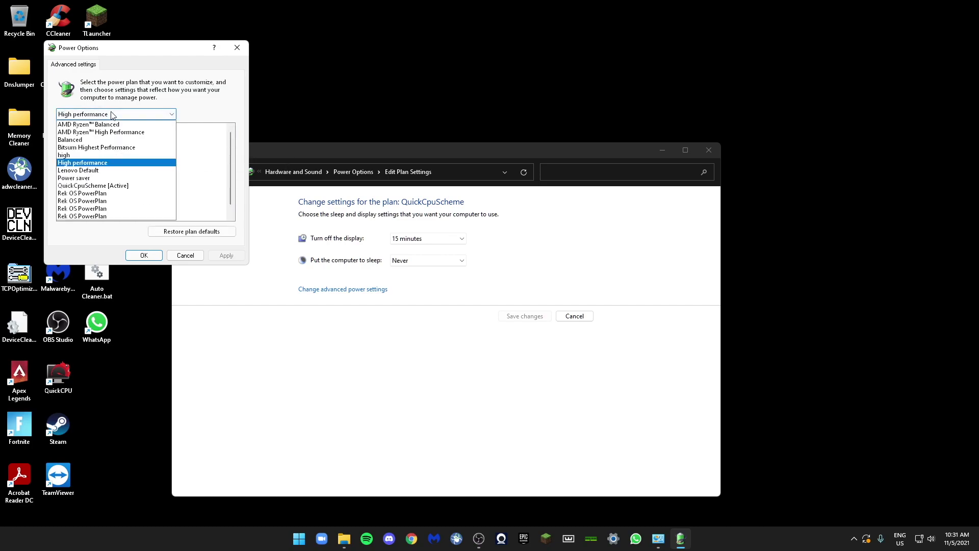
pyautogui.click(100, 186)
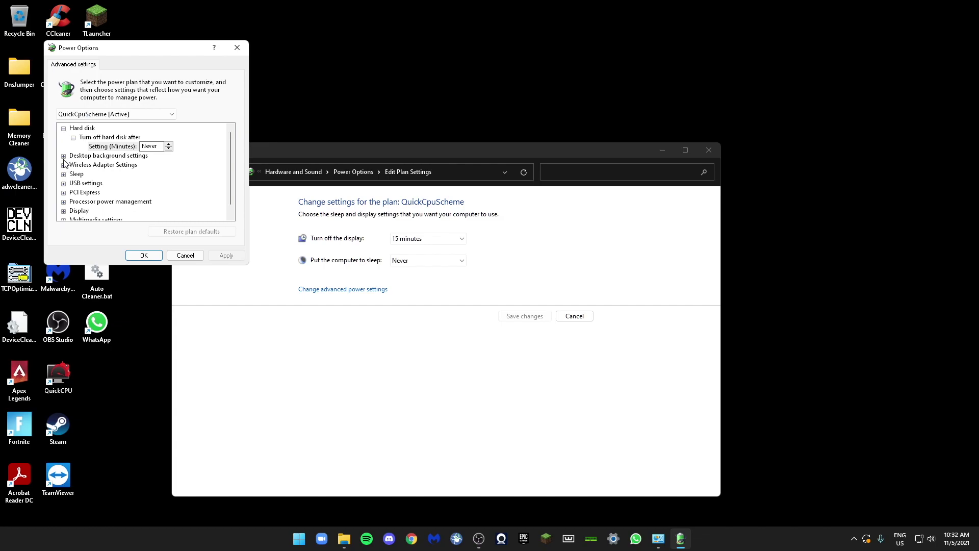
# Set Wireless Adapter Power Saving Mode to Low Power Saving
pyautogui.click(63, 164)
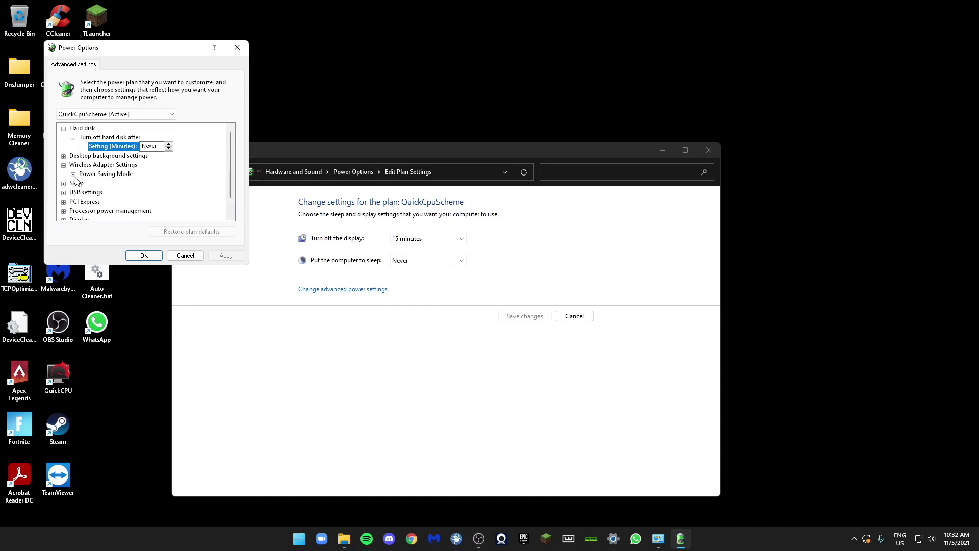
pyautogui.click(73, 175)
pyautogui.click(116, 175)
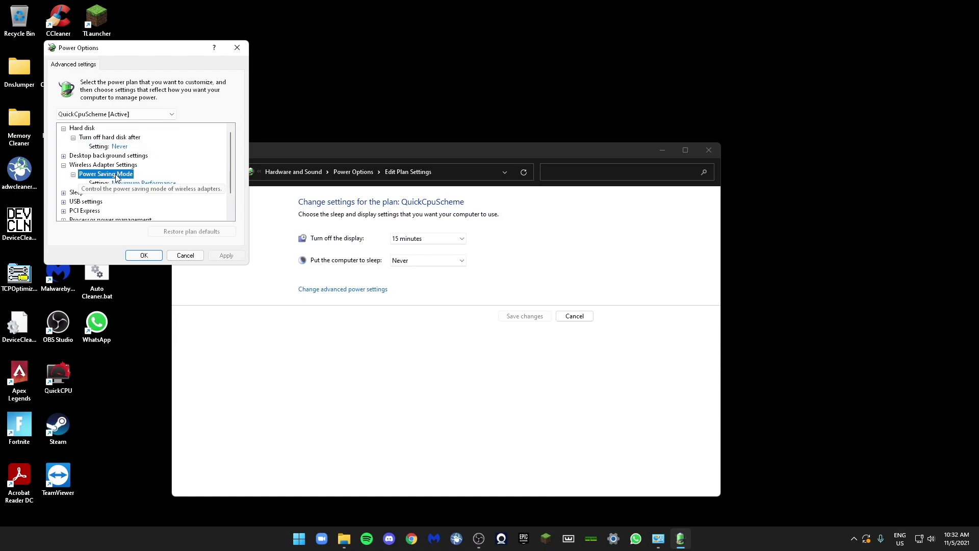
pyautogui.click(134, 183)
pyautogui.click(135, 184)
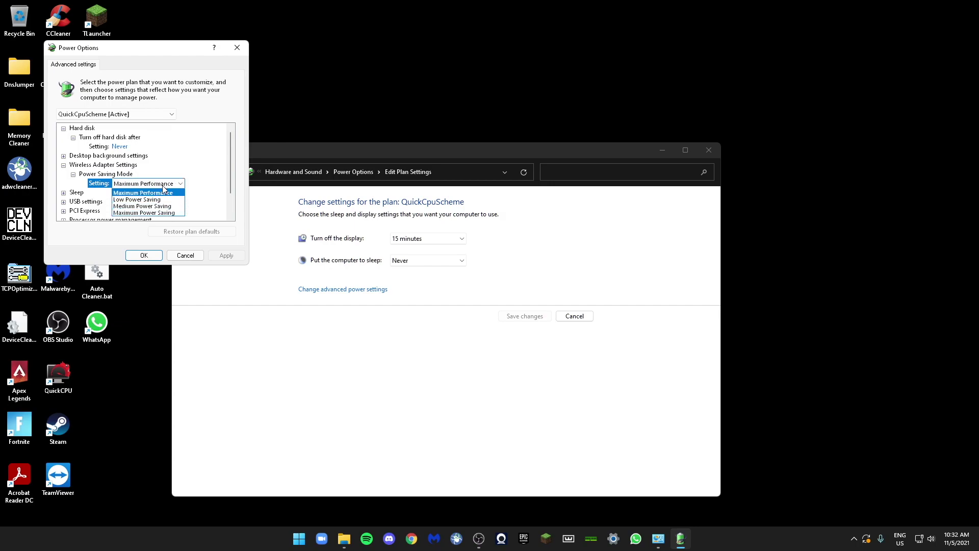
pyautogui.click(156, 199)
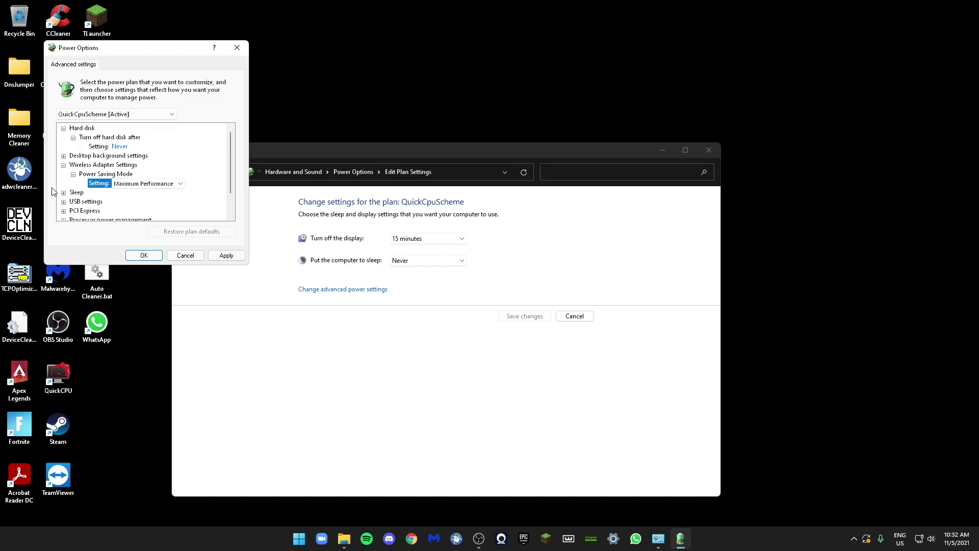
# Set PCI Express Link State Power Management to Maximum power savings
pyautogui.click(64, 211)
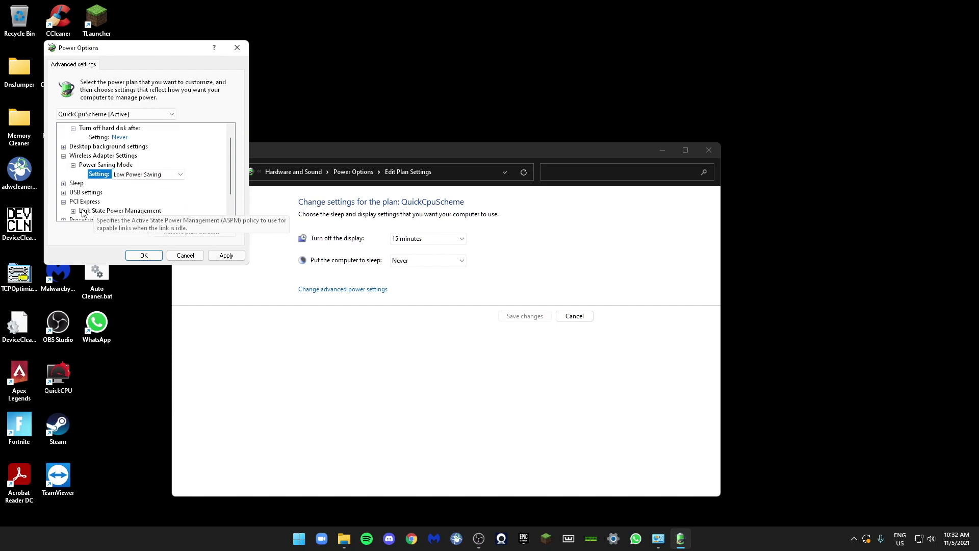
pyautogui.click(73, 211)
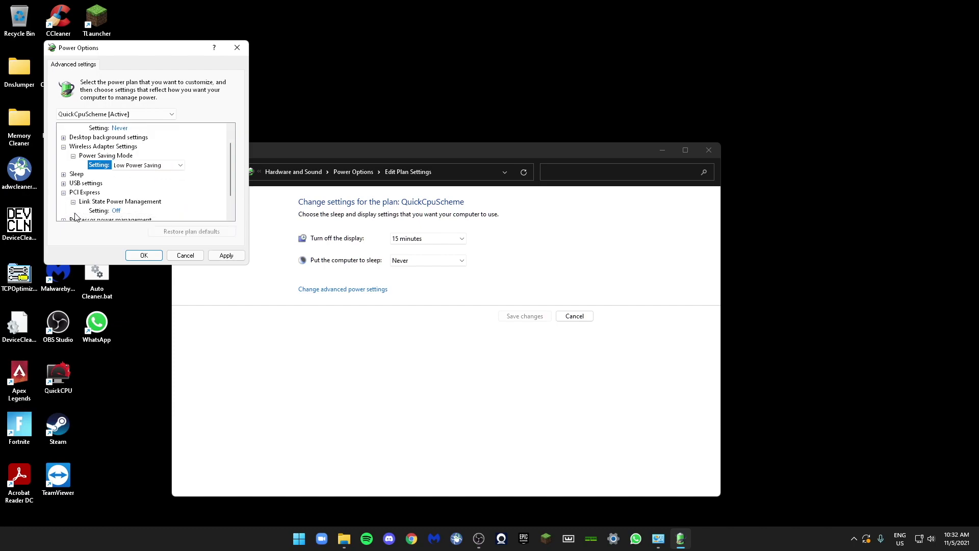
pyautogui.click(123, 211)
pyautogui.click(124, 211)
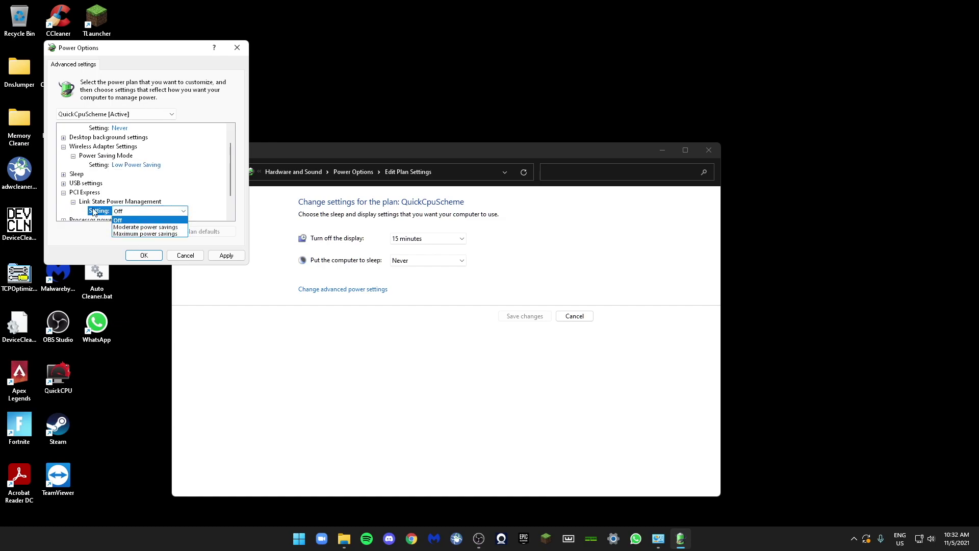
pyautogui.click(73, 213)
pyautogui.press('Down')
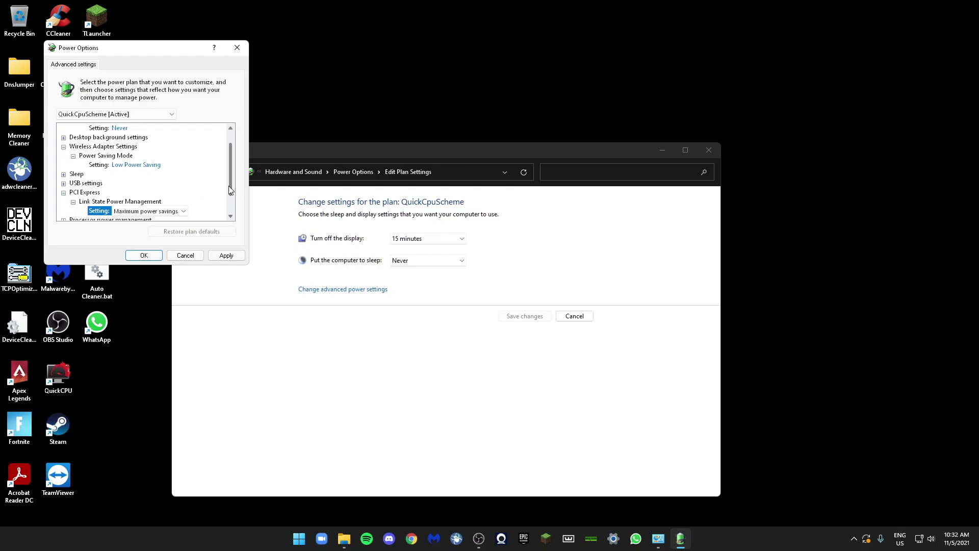
pyautogui.moveTo(229, 189); pyautogui.dragTo(217, 213)
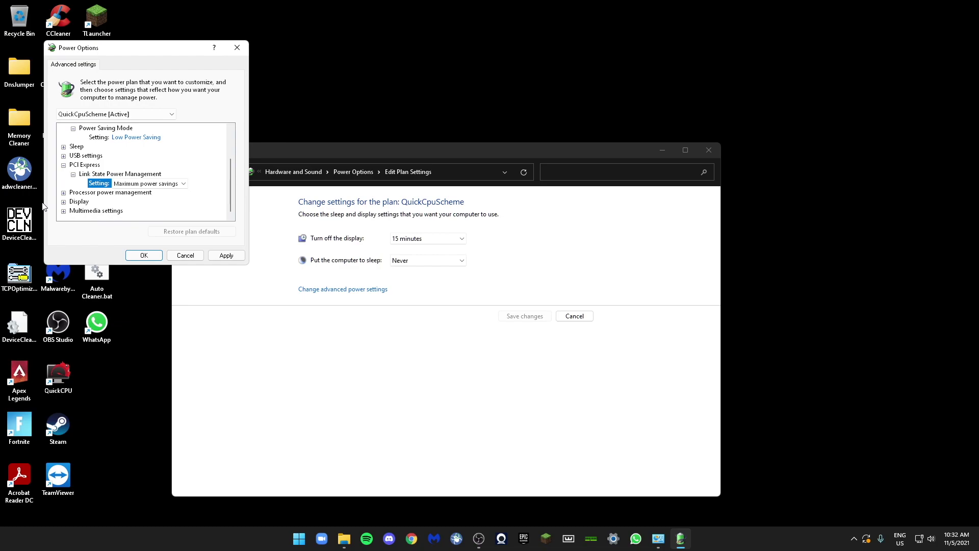
# Check that the minimum and maximum processor states are both 100%
pyautogui.click(63, 193)
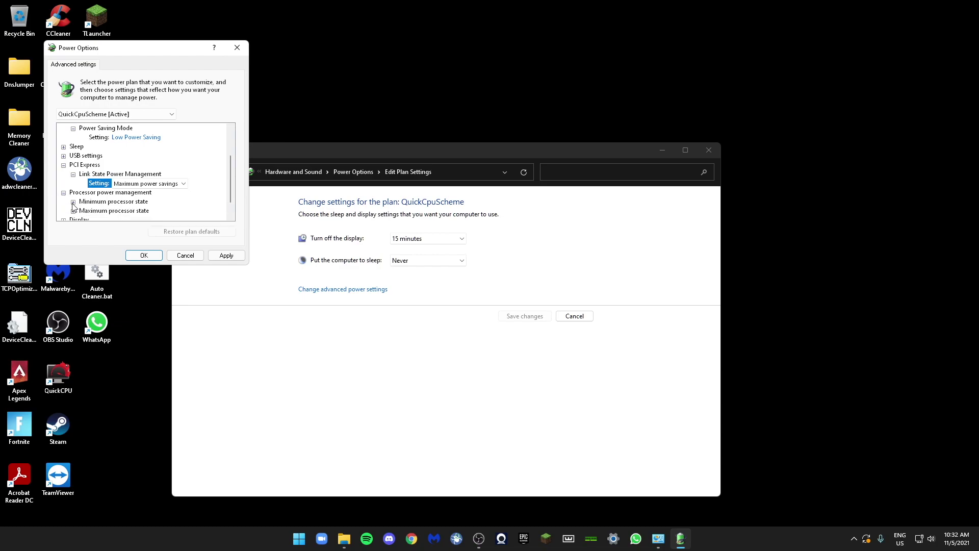
pyautogui.click(73, 202)
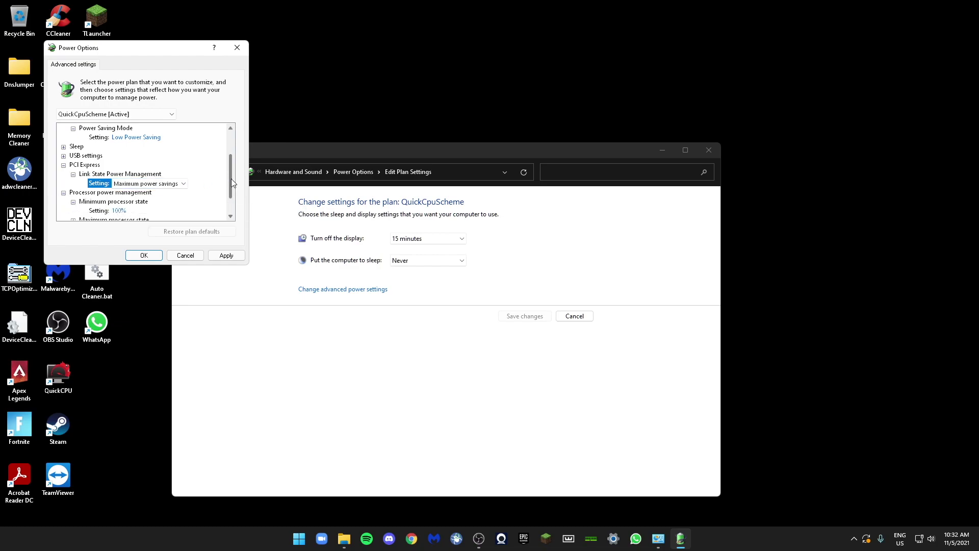
pyautogui.moveTo(232, 182); pyautogui.dragTo(232, 191)
pyautogui.click(73, 202)
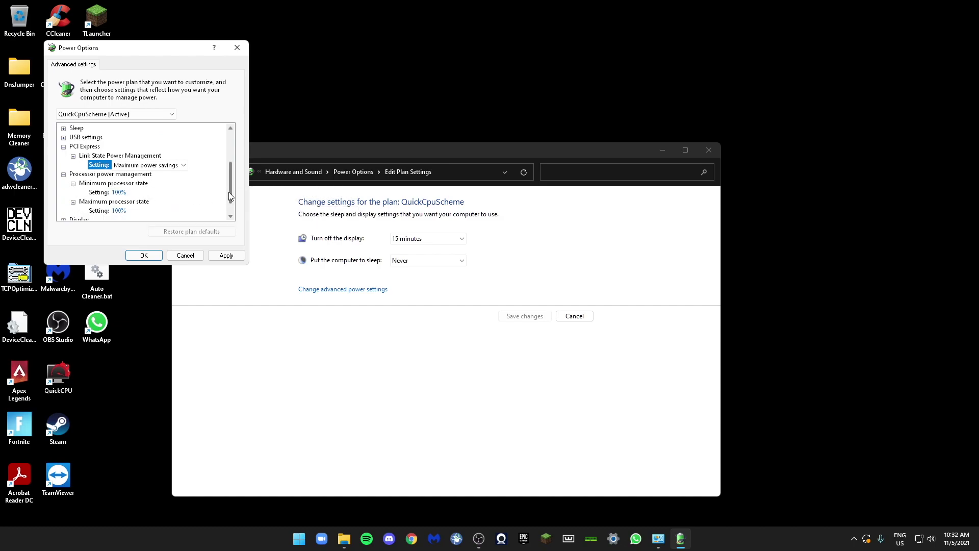
pyautogui.moveTo(232, 184); pyautogui.dragTo(232, 194)
# Expand the Display and Multimedia groups, then close both power settings windows
pyautogui.click(64, 202)
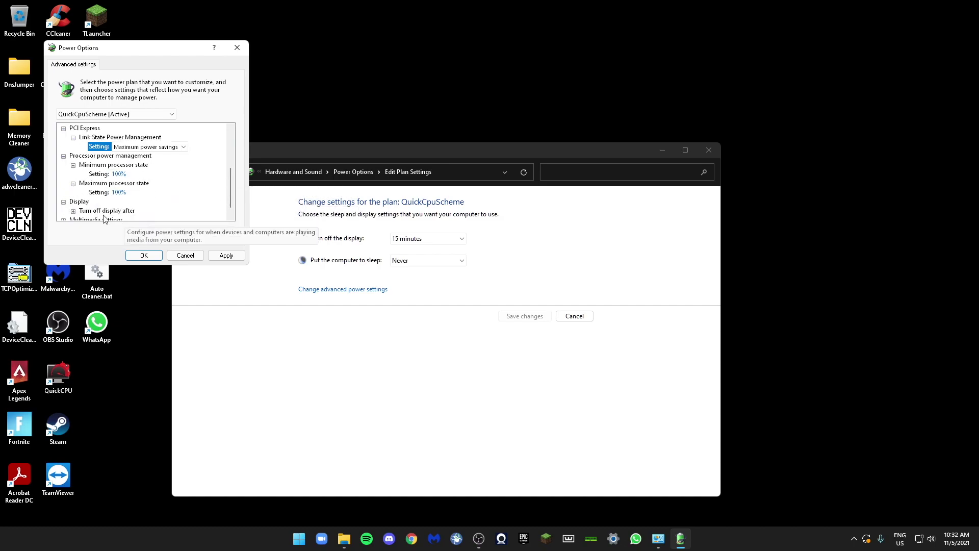
pyautogui.click(65, 220)
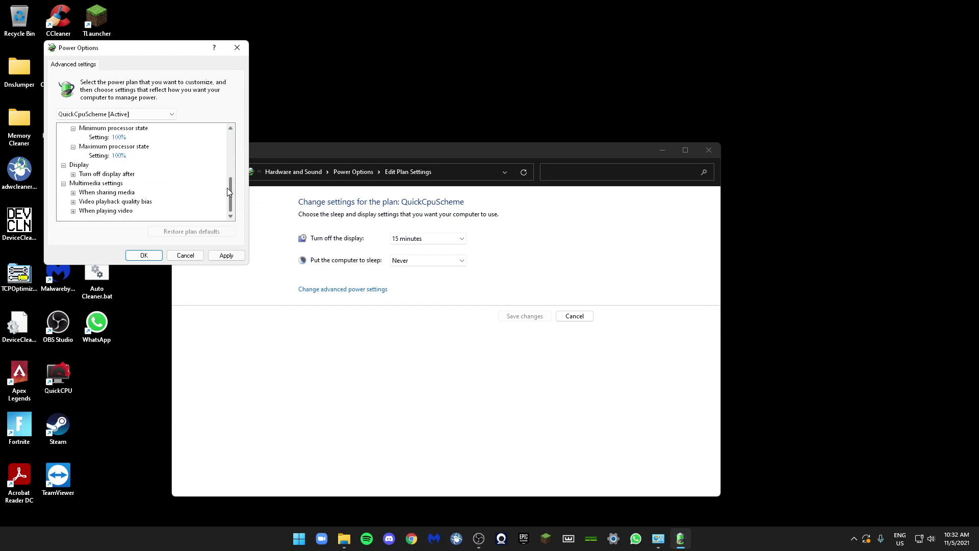
pyautogui.click(237, 47)
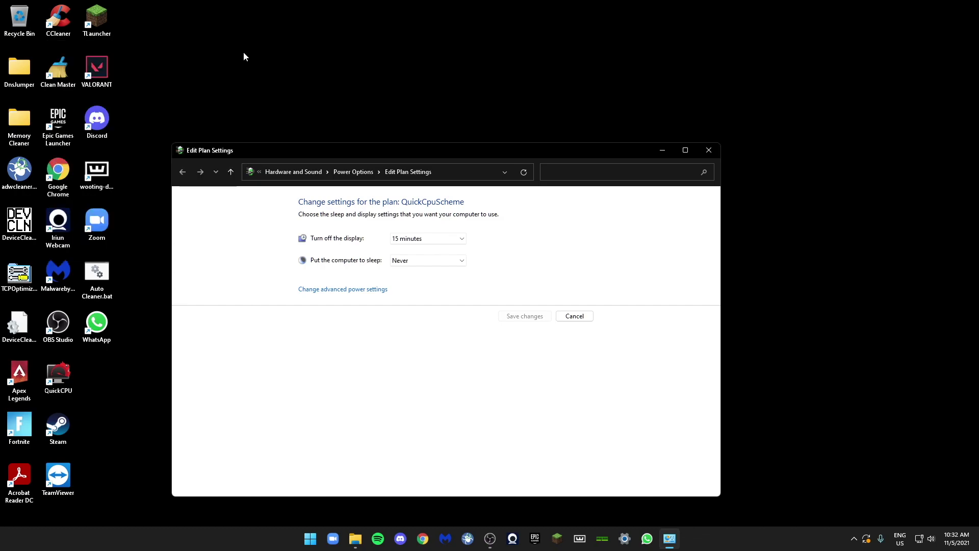
pyautogui.click(709, 150)
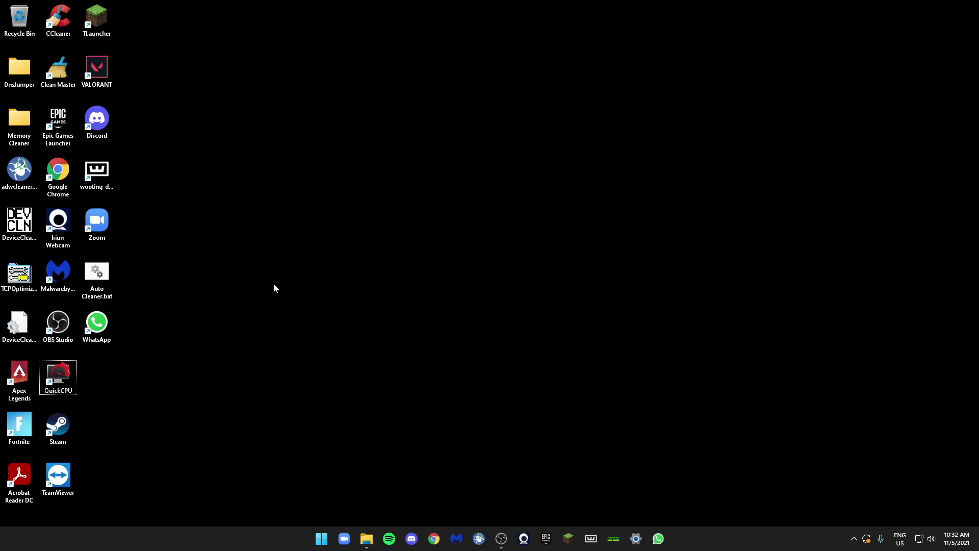
pyautogui.press('super+r')
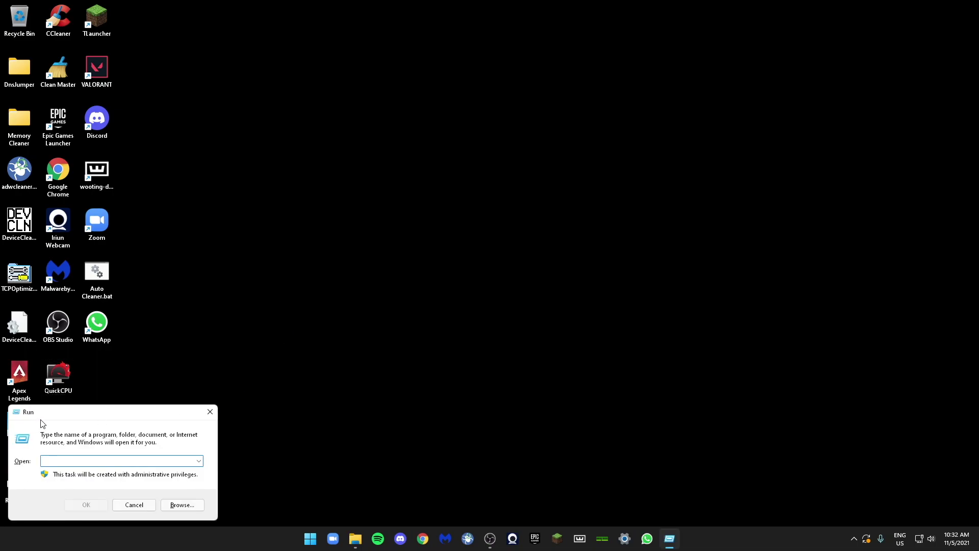
pyautogui.moveTo(57, 417); pyautogui.dragTo(491, 123)
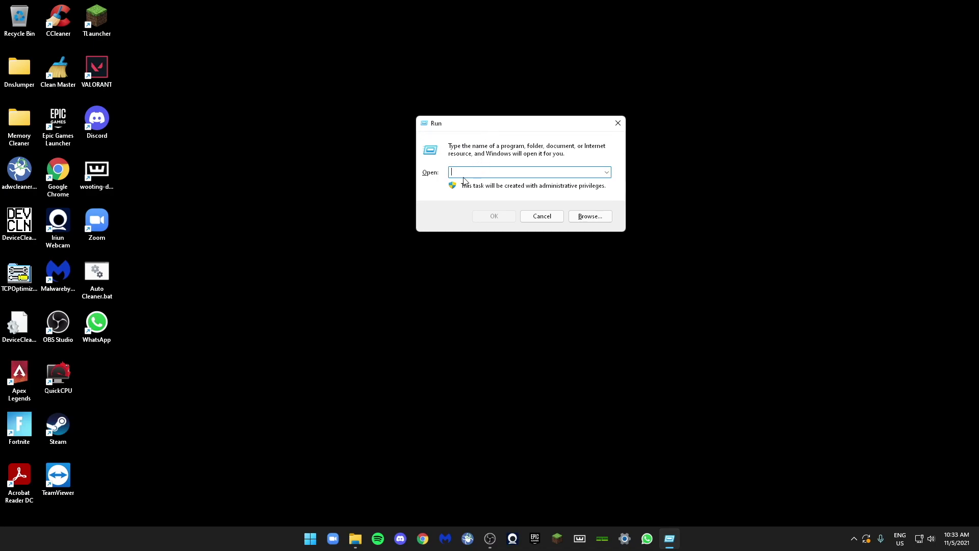
pyautogui.write('temp')
pyautogui.press('Return')
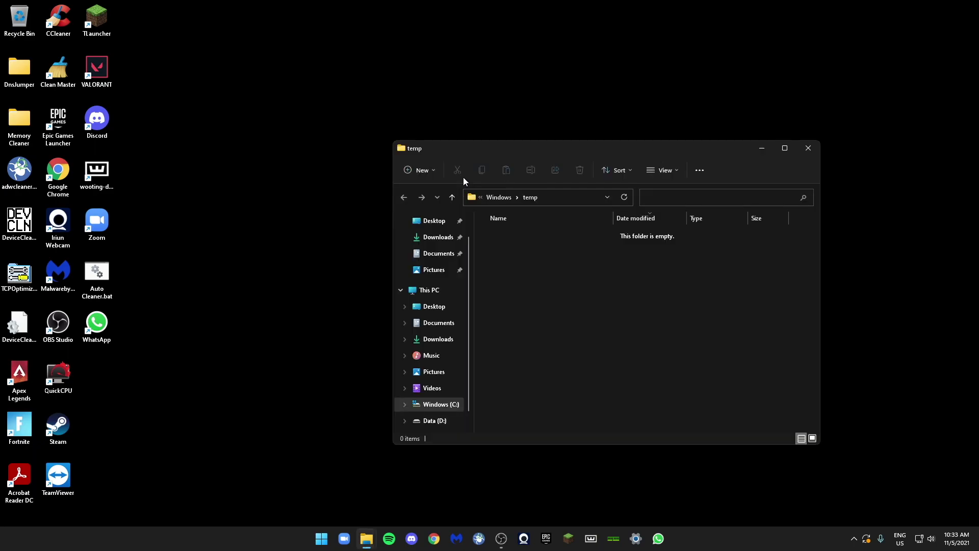
pyautogui.moveTo(573, 361); pyautogui.dragTo(650, 237)
pyautogui.moveTo(512, 405); pyautogui.dragTo(520, 286)
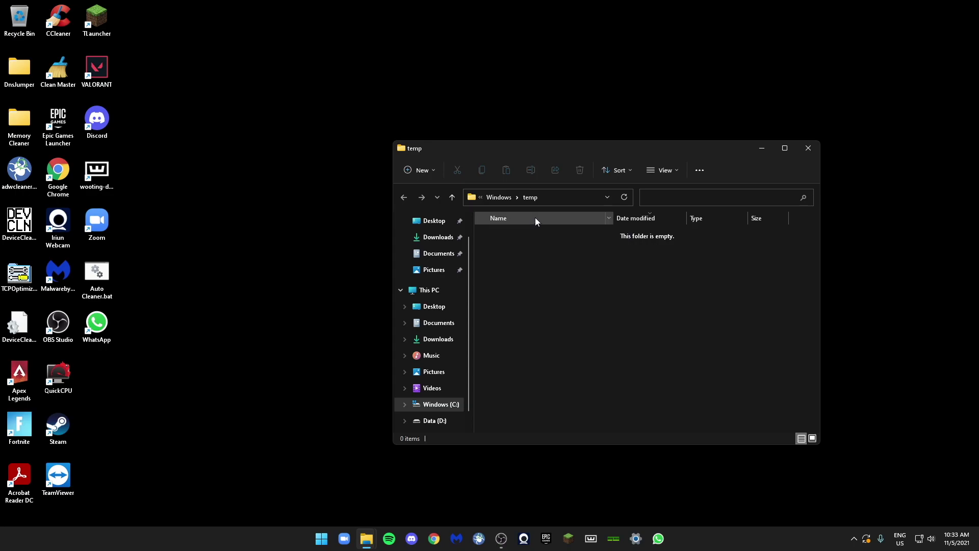
pyautogui.click(808, 151)
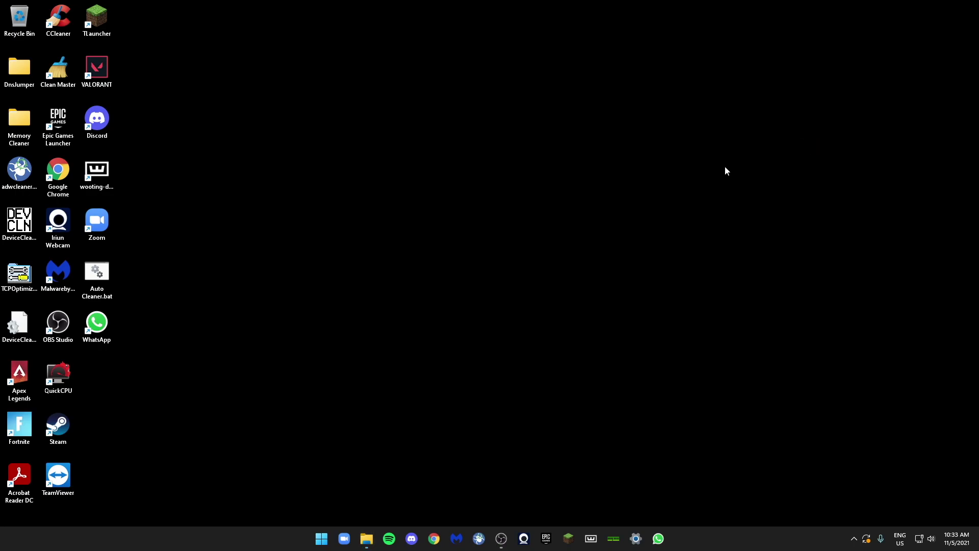
# Open the %temp% folder via Run and delete the leftover temp folder
pyautogui.press('super+r')
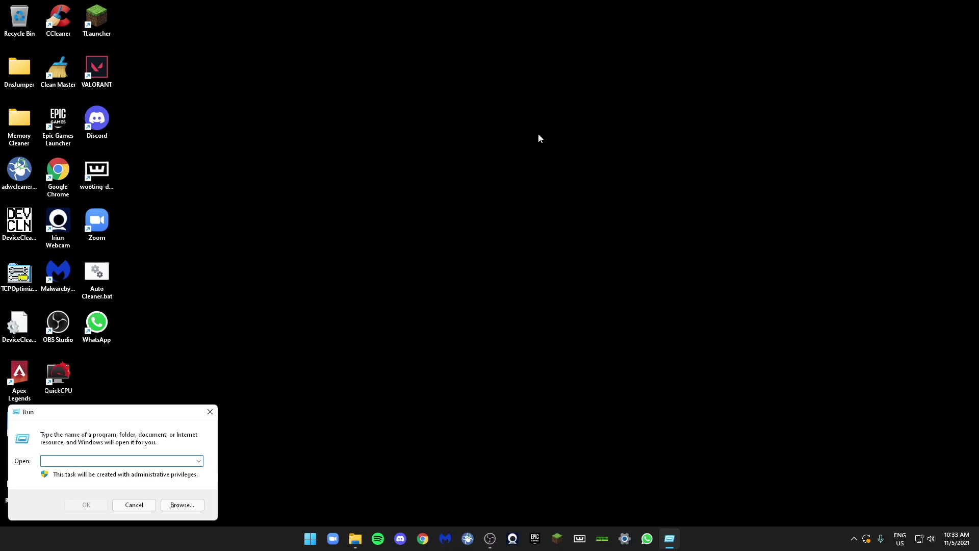
pyautogui.write('%temp%')
pyautogui.click(86, 505)
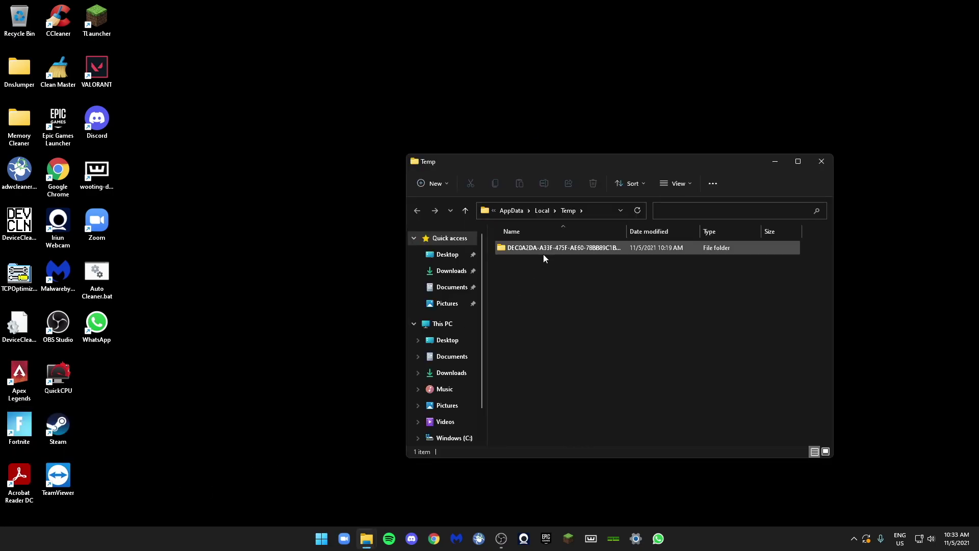
pyautogui.rightClick(598, 250)
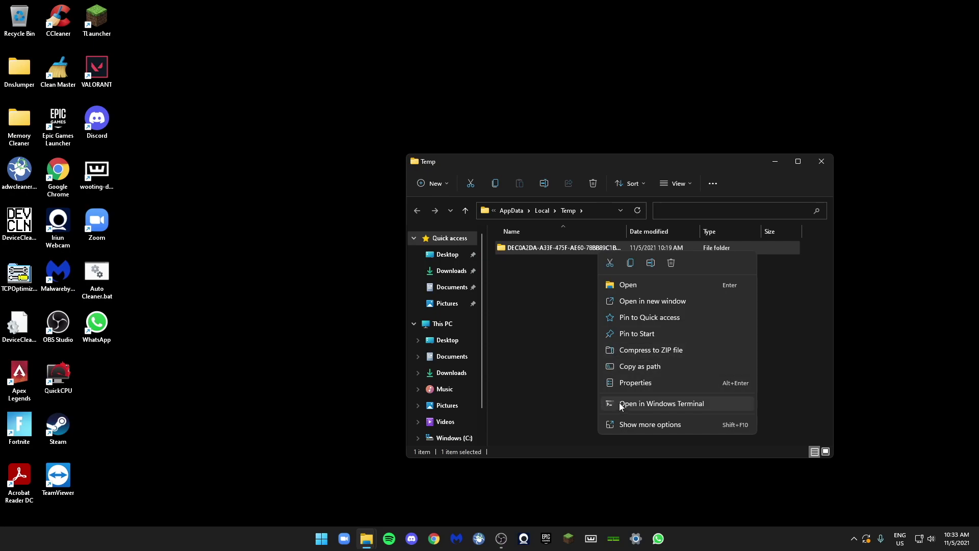
pyautogui.click(674, 266)
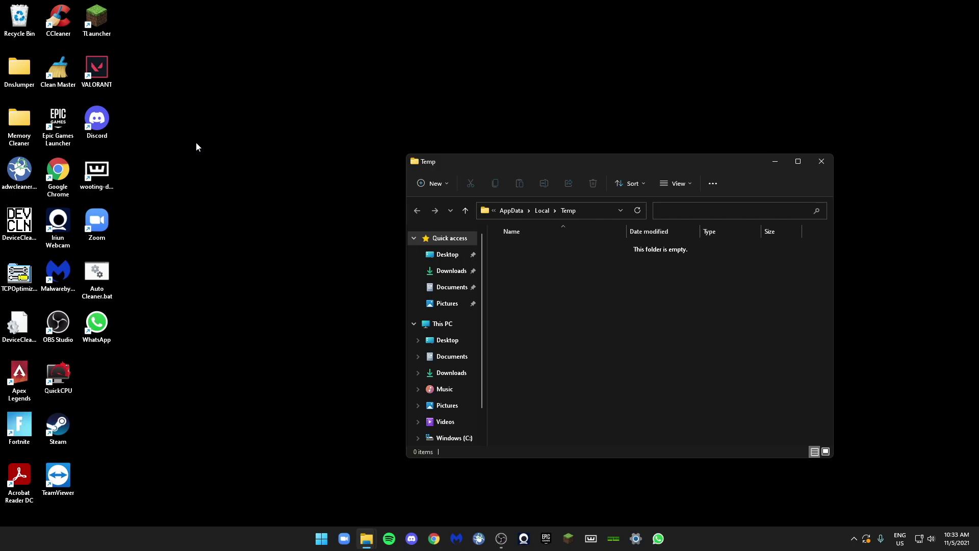
# Empty the Recycle Bin, confirm permanent deletion, and close the Temp folder window
pyautogui.rightClick(15, 19)
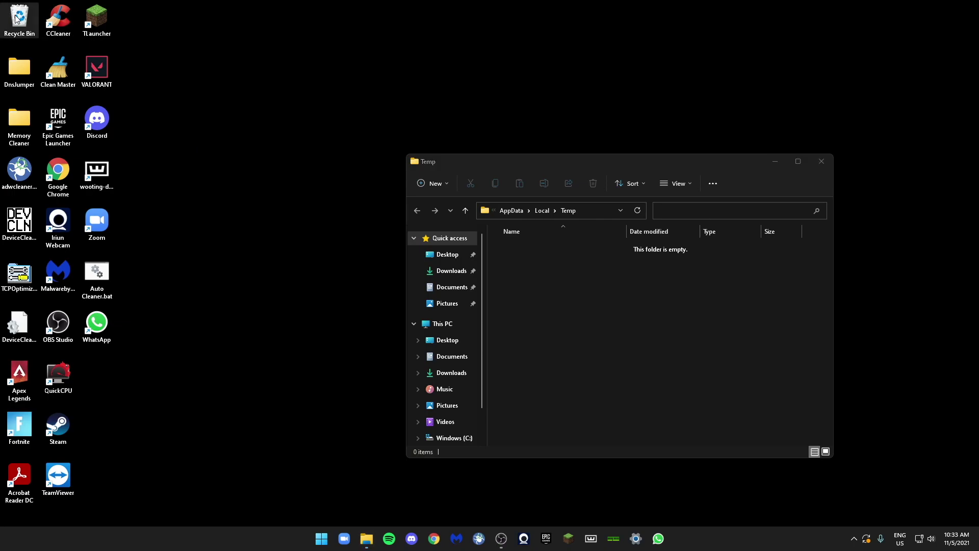
pyautogui.click(42, 34)
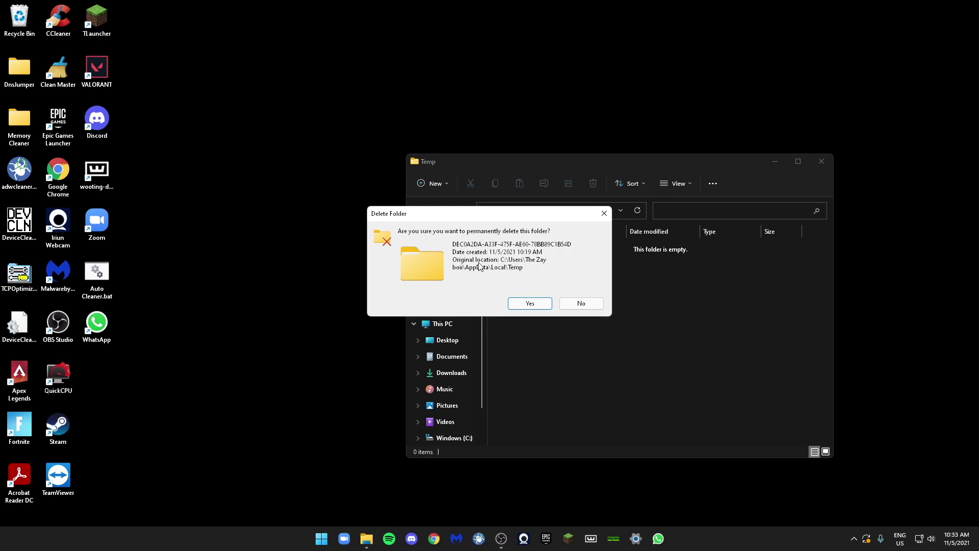
pyautogui.click(531, 303)
pyautogui.click(814, 162)
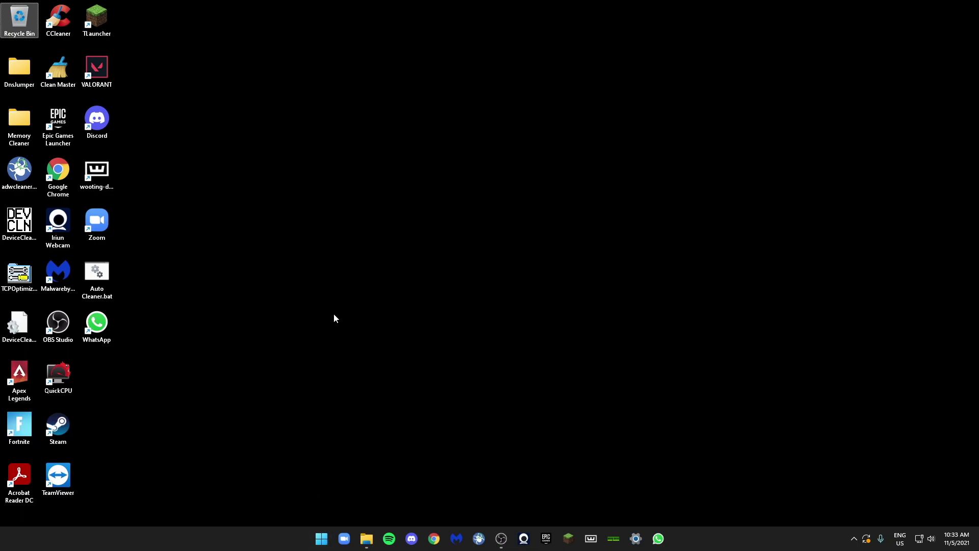
# Launch System Configuration with msconfig and open the Boot tab's advanced options
pyautogui.press('super+r')
pyautogui.write('msc')
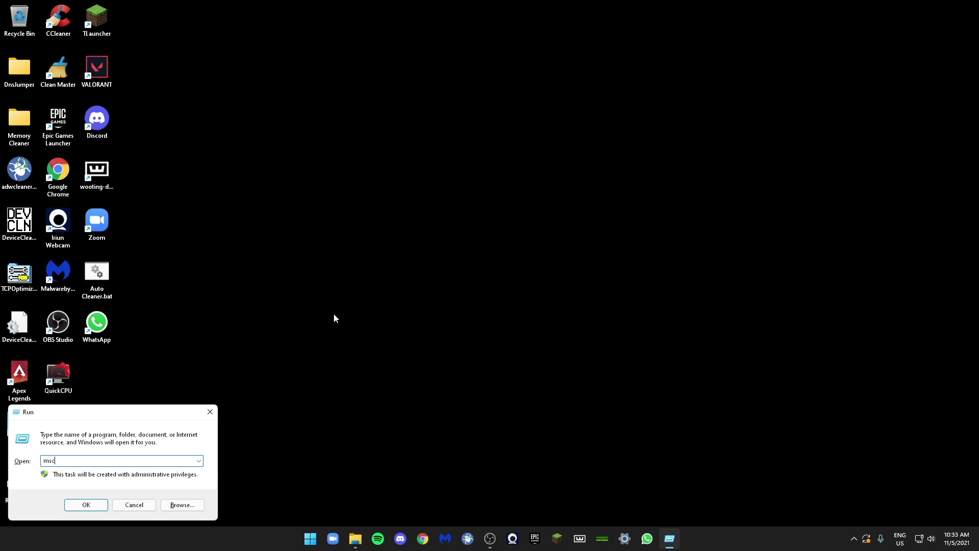
pyautogui.write('onfi')
pyautogui.press('Return')
pyautogui.moveTo(421, 174); pyautogui.dragTo(482, 145)
pyautogui.click(443, 160)
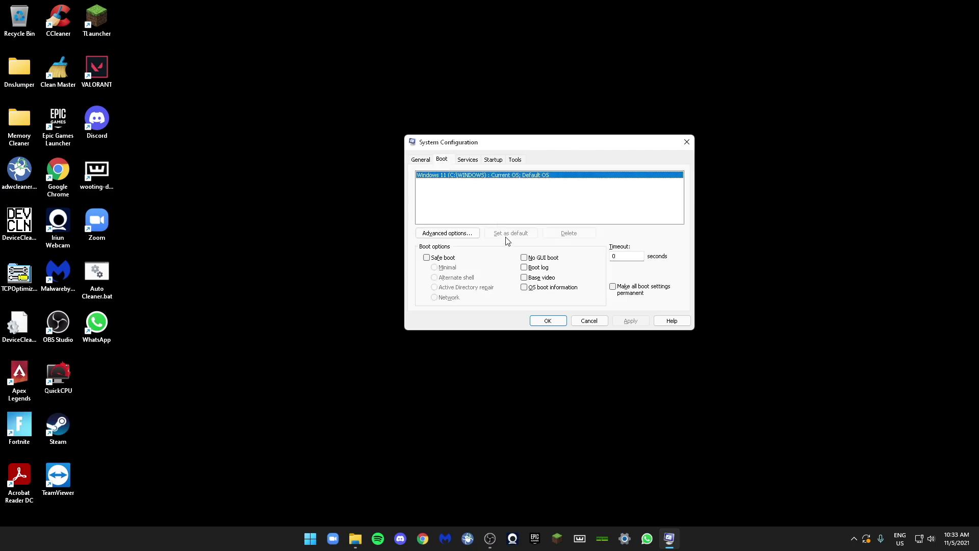
pyautogui.click(473, 236)
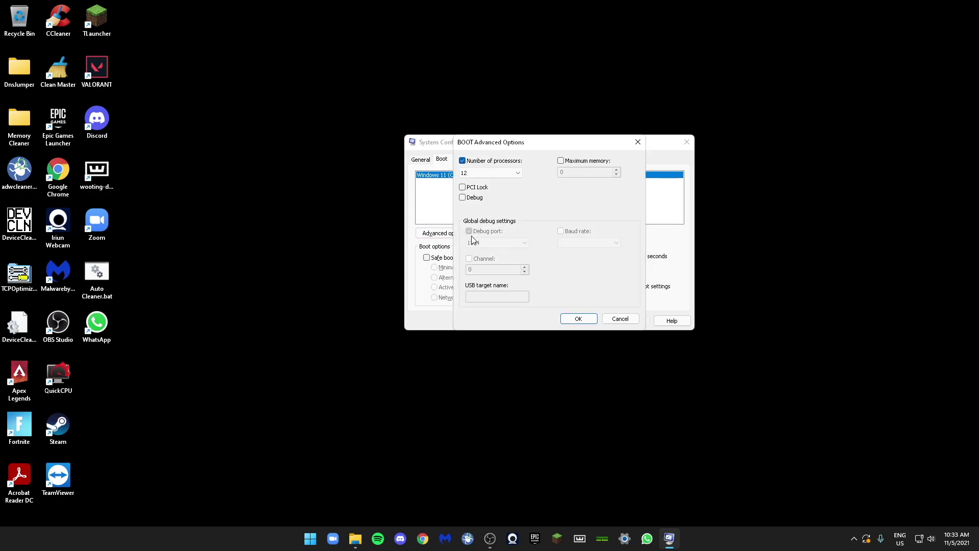
# Enable Number of processors, set it to 12, and confirm the advanced boot options
pyautogui.click(474, 162)
pyautogui.click(465, 162)
pyautogui.click(464, 162)
pyautogui.click(494, 175)
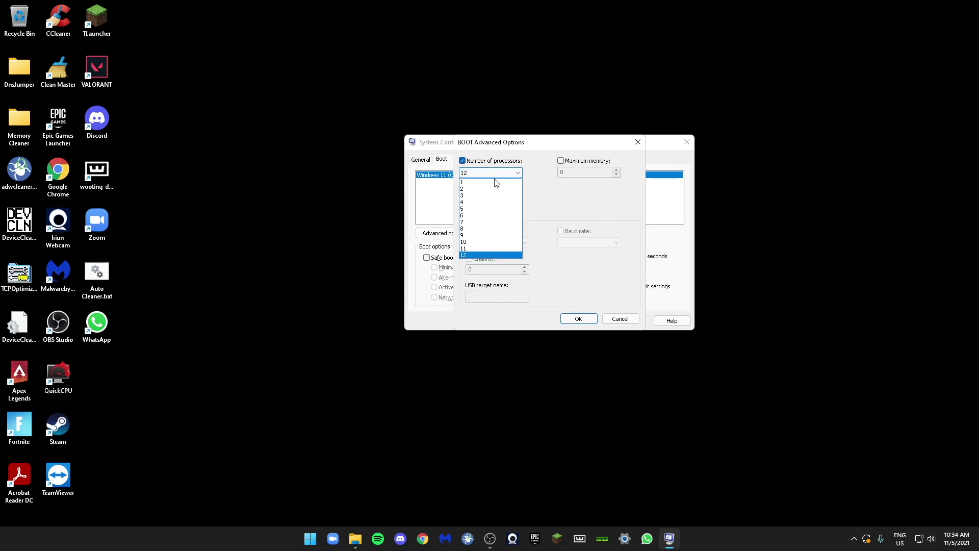
pyautogui.click(475, 255)
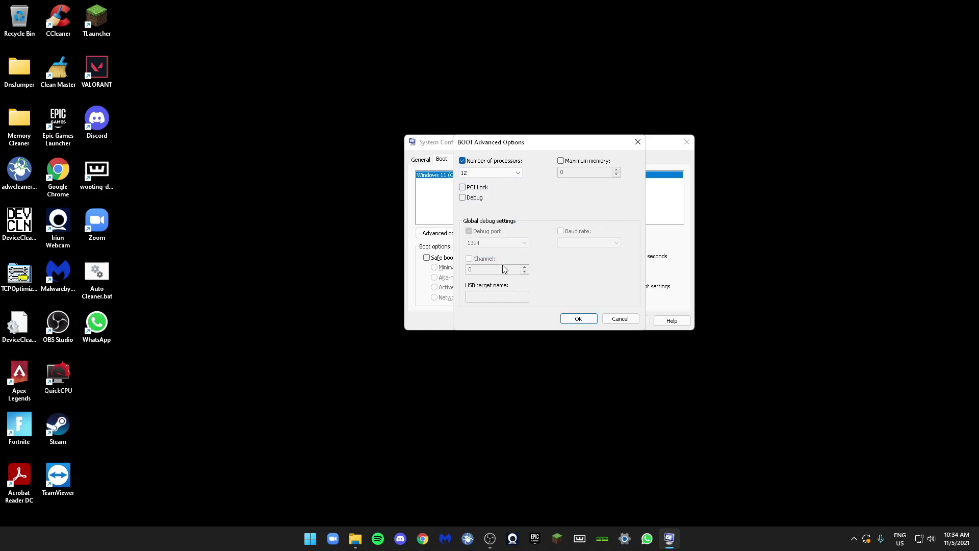
pyautogui.click(578, 319)
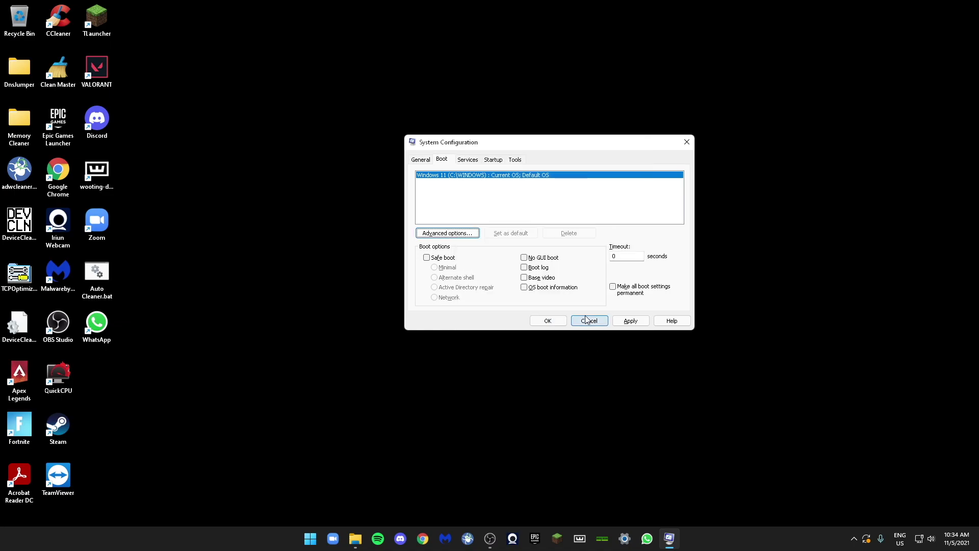
# Apply the boot settings and close System Configuration, exiting without restarting
pyautogui.click(631, 320)
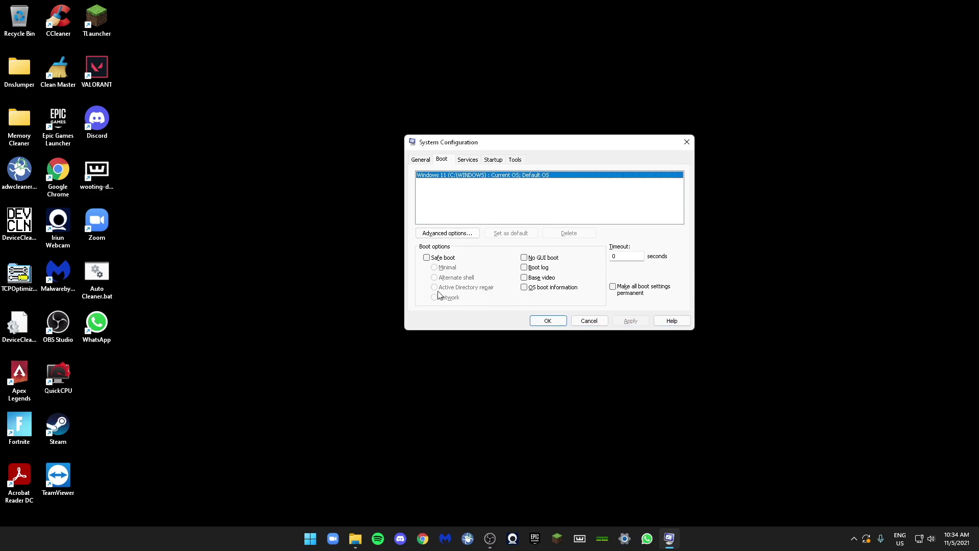
pyautogui.click(548, 321)
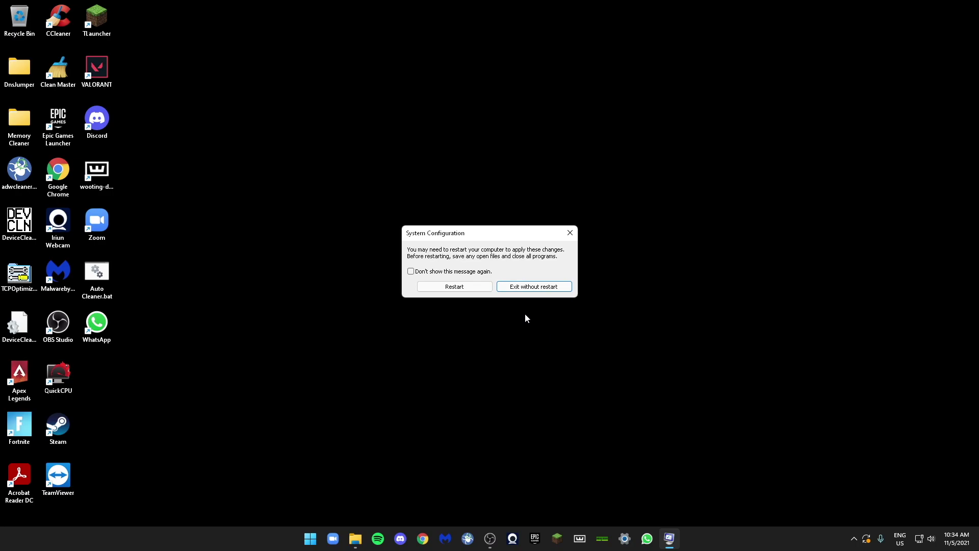
pyautogui.click(511, 290)
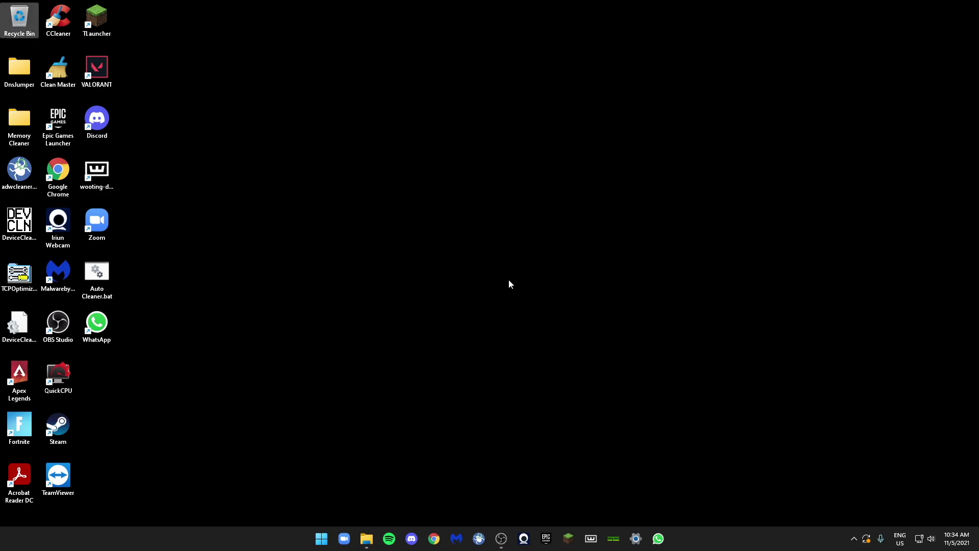
# Search 'advanced' from Start to reach System Properties' Performance settings
pyautogui.click(321, 539)
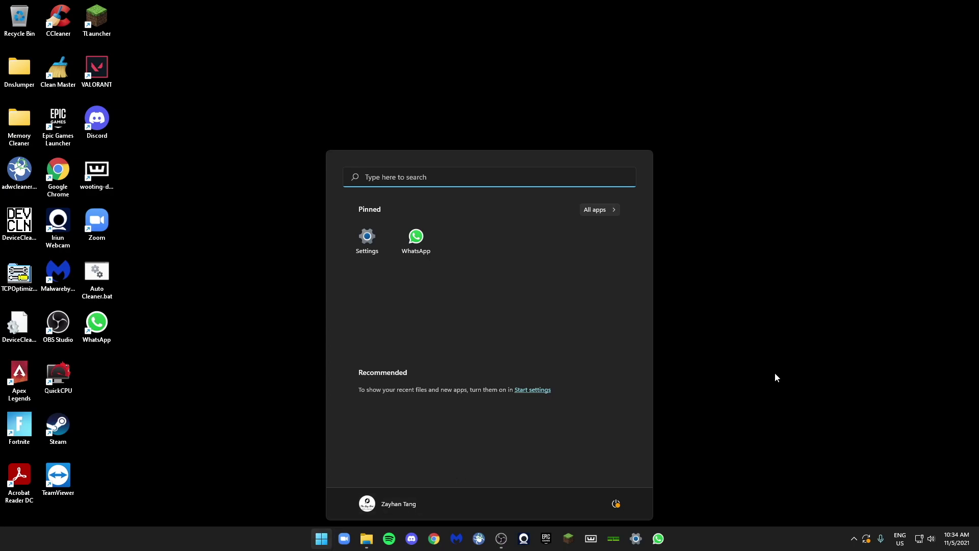
pyautogui.write('adva')
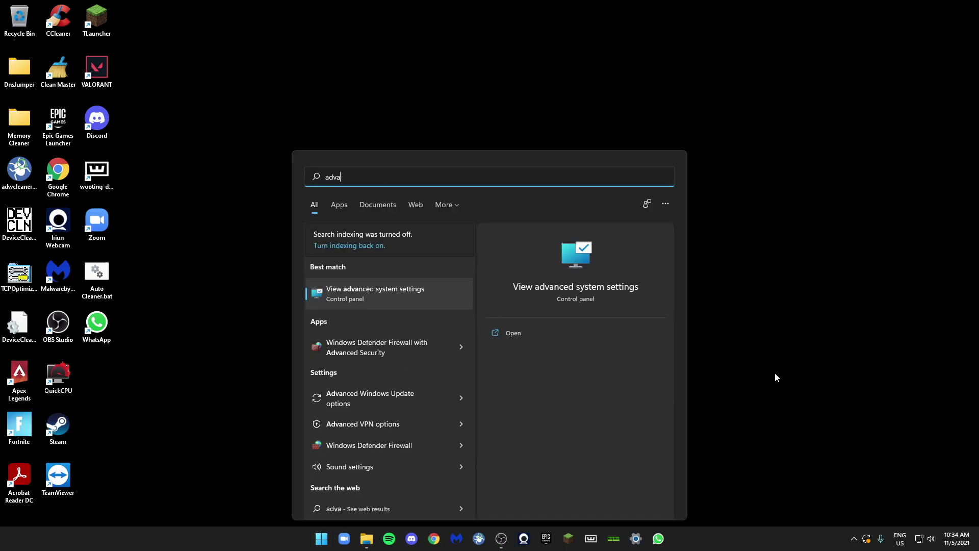
pyautogui.write('nced')
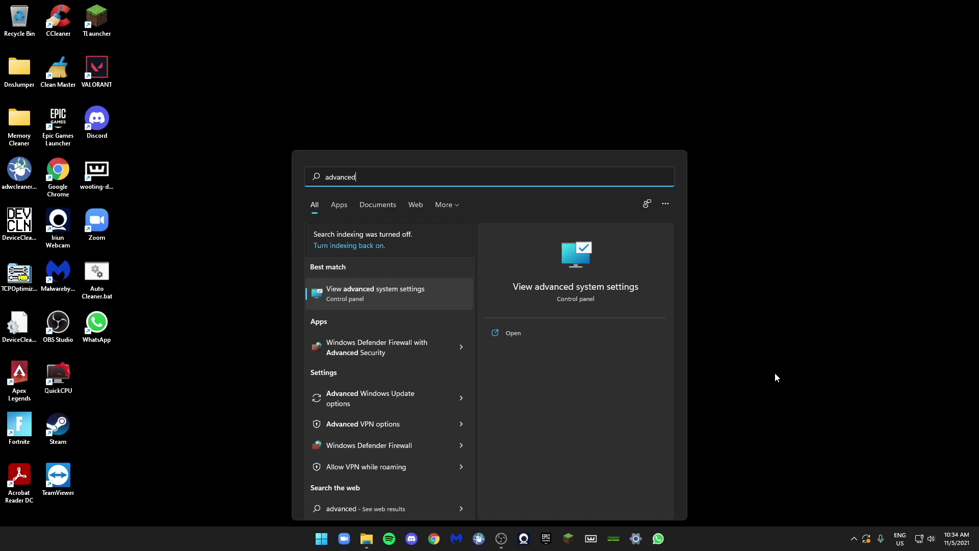
pyautogui.click(387, 295)
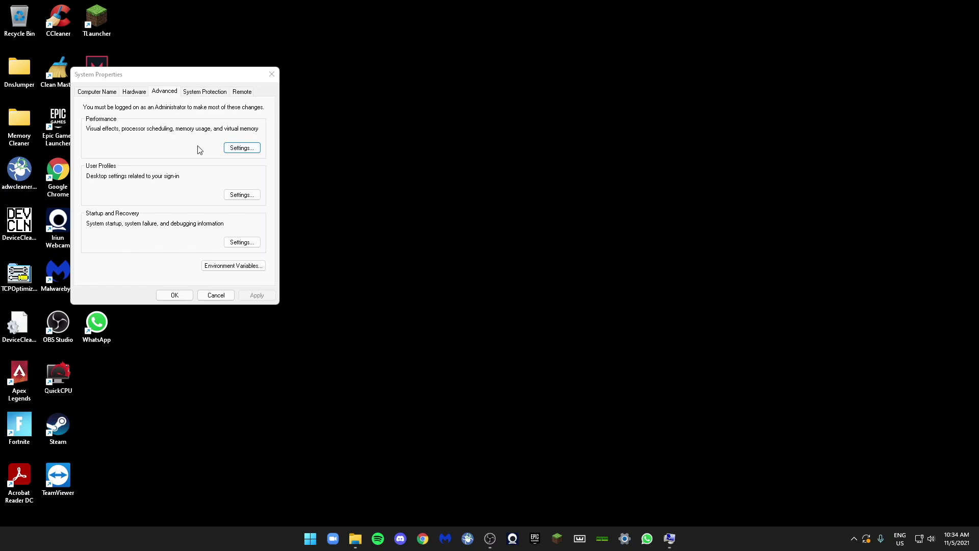
pyautogui.click(228, 149)
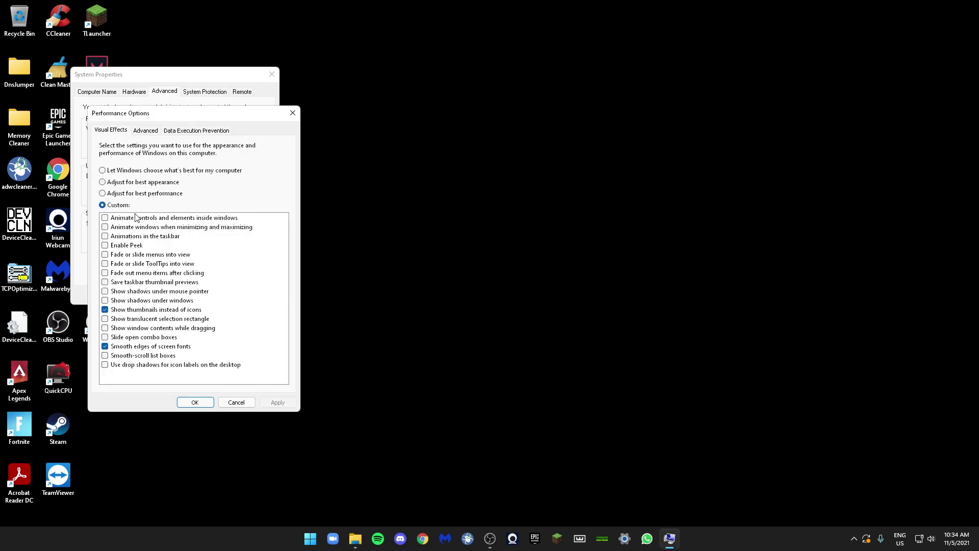
# Adjust for best performance, keeping only thumbnails instead of icons and smooth screen-font edges
pyautogui.click(102, 194)
pyautogui.click(106, 205)
pyautogui.click(105, 311)
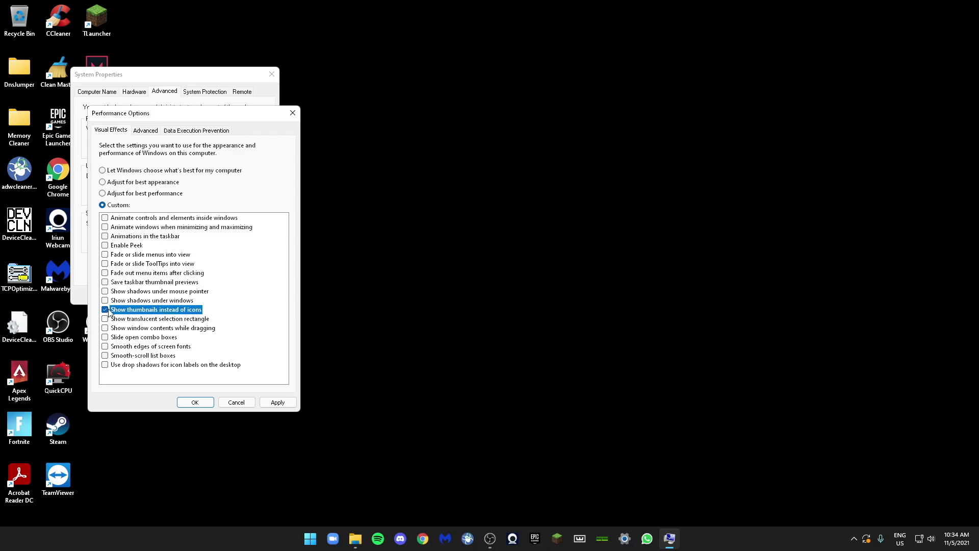
pyautogui.click(105, 356)
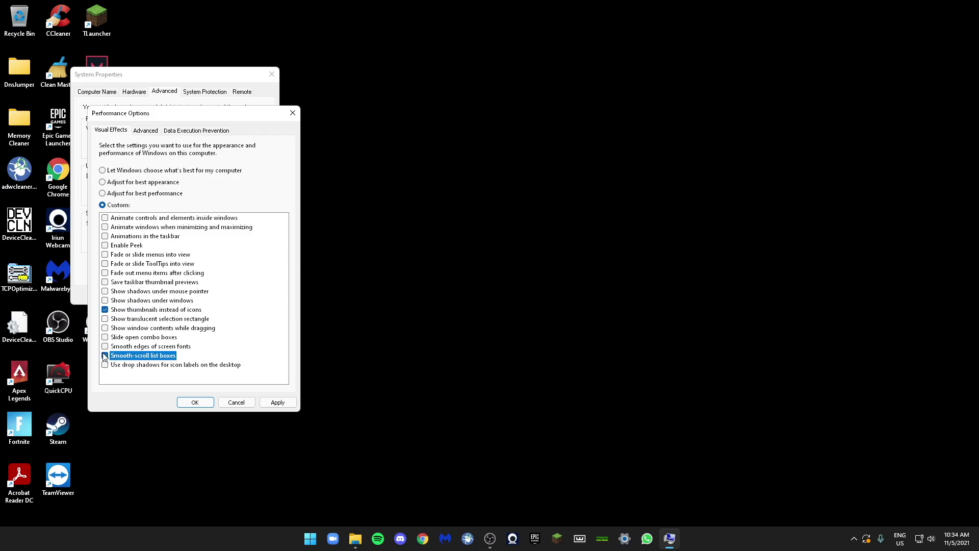
pyautogui.click(105, 346)
pyautogui.click(104, 346)
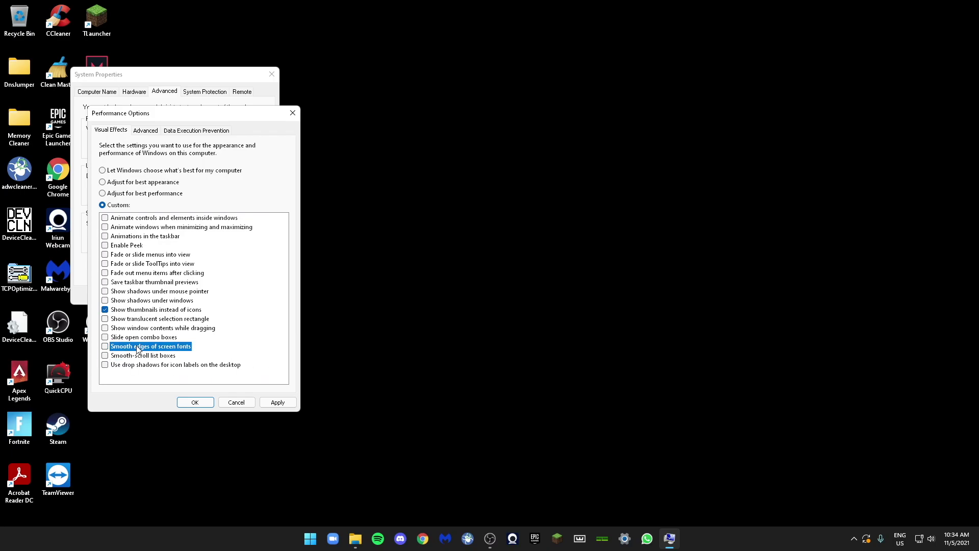
pyautogui.click(105, 347)
# Apply the visual effects changes and close Performance Options and System Properties
pyautogui.click(285, 403)
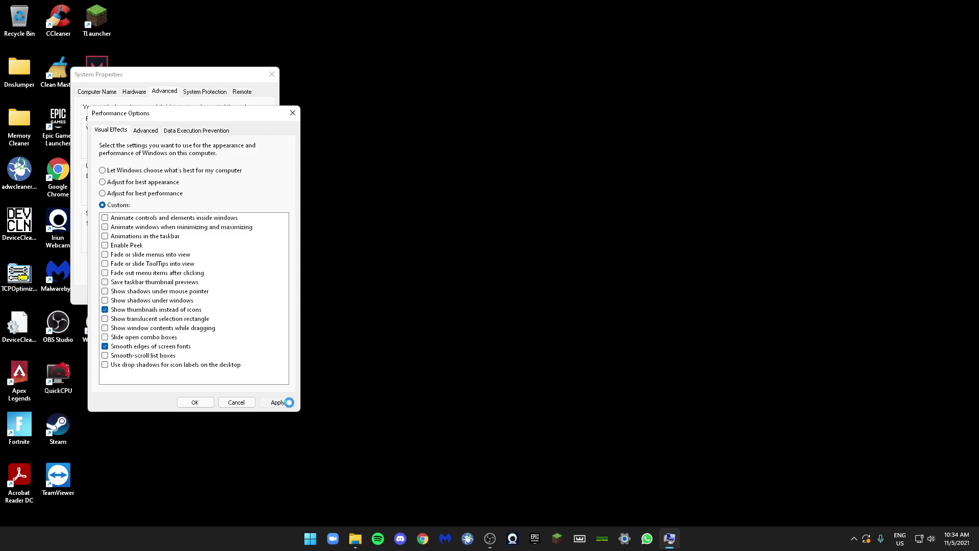
pyautogui.click(194, 402)
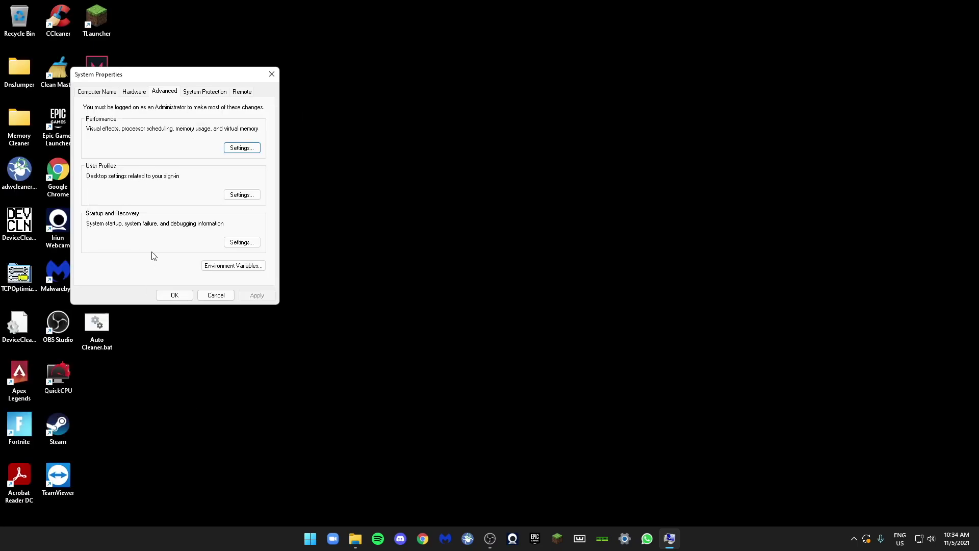
pyautogui.click(175, 295)
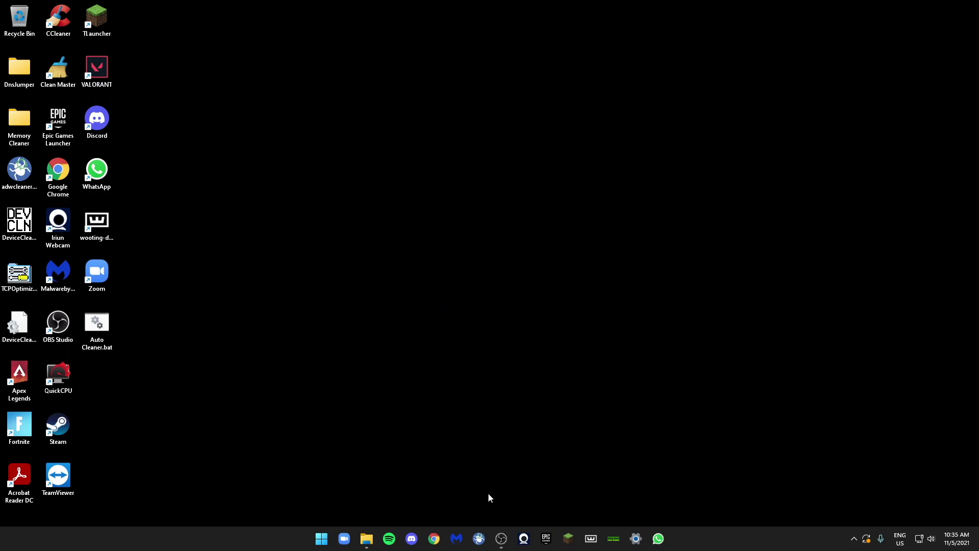
# Restore the OBS Studio window from its taskbar icon
pyautogui.click(502, 537)
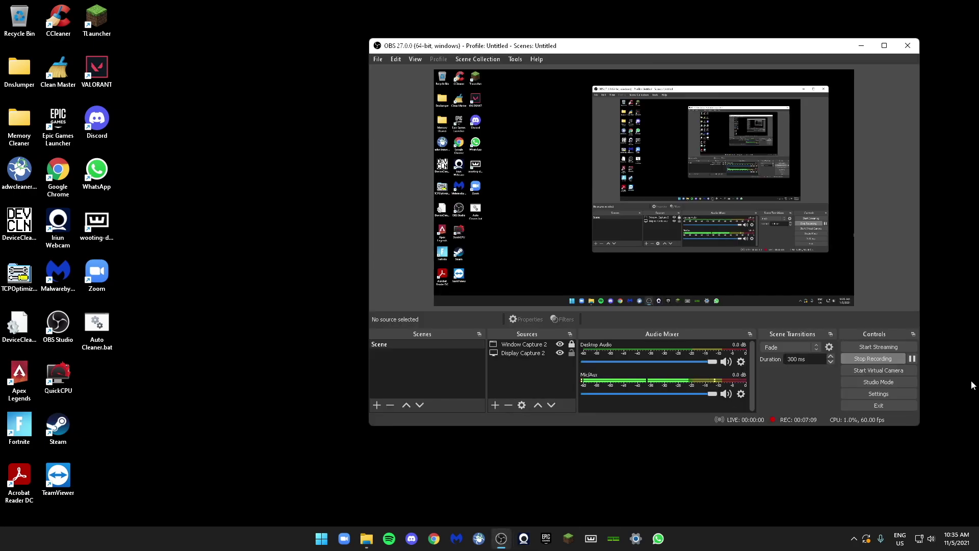